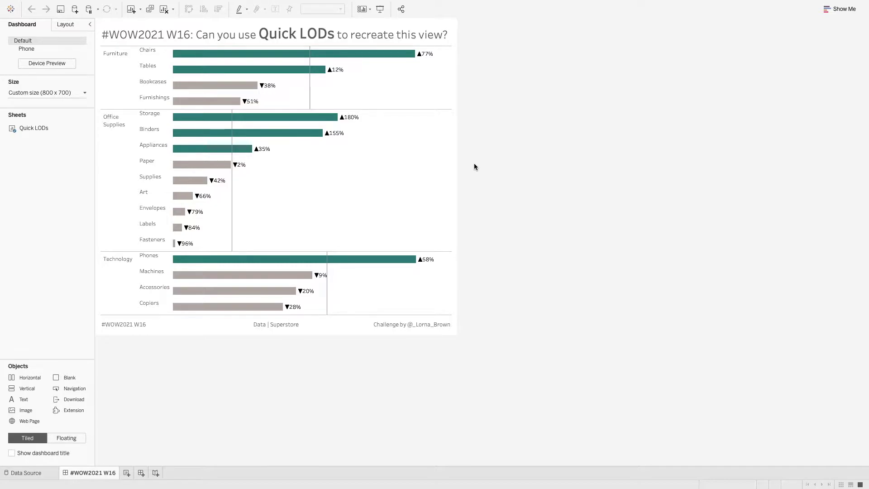
Step: Leave the finished reference dashboard for a blank Sheet 1 on the Sample - Superstore data
{"action": "mouse_move", "coordinate": [311, 105]}
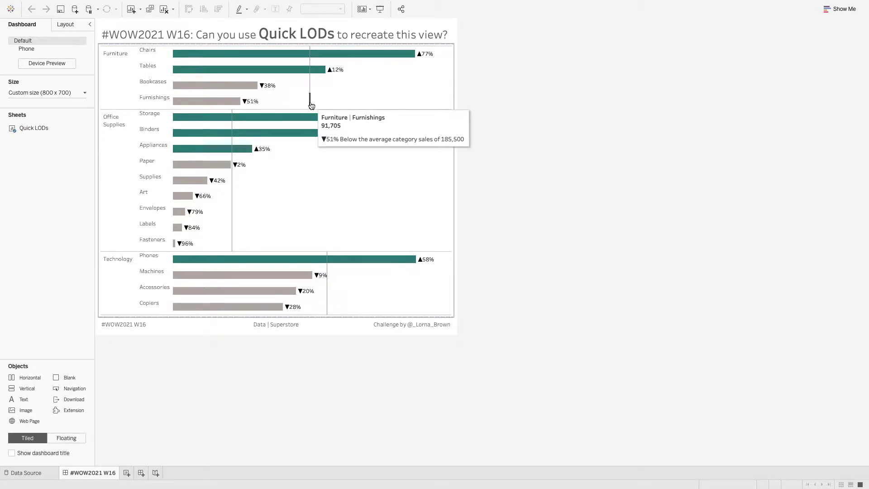
{"action": "mouse_move", "coordinate": [311, 90]}
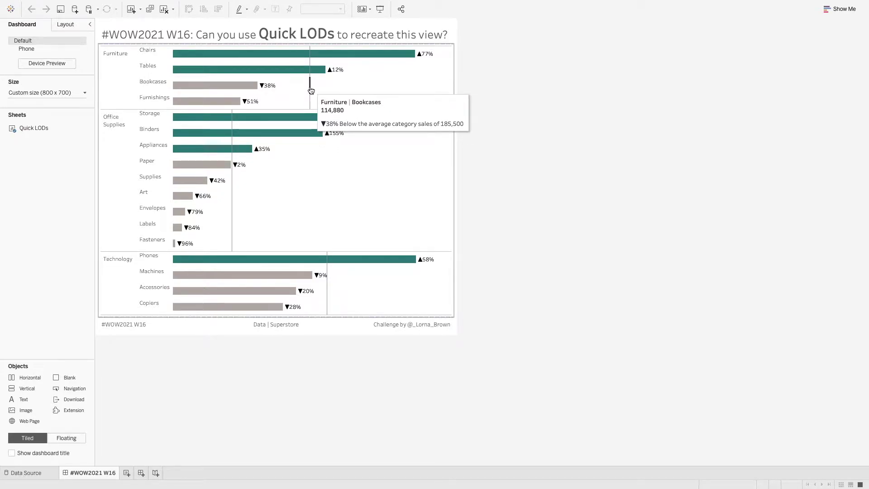
{"action": "mouse_move", "coordinate": [320, 74]}
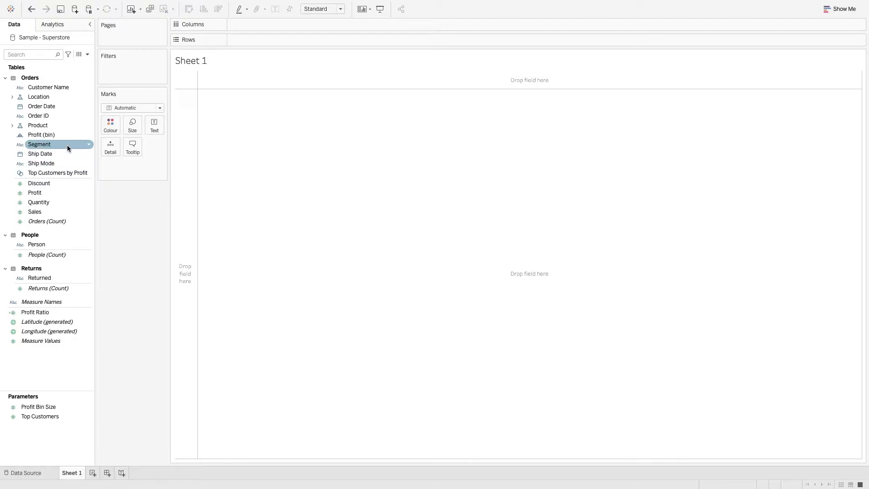
Step: Chart Sales by Category and Sub-Category as bars that fill the entire view, sorted descending
{"action": "left_click", "coordinate": [12, 125]}
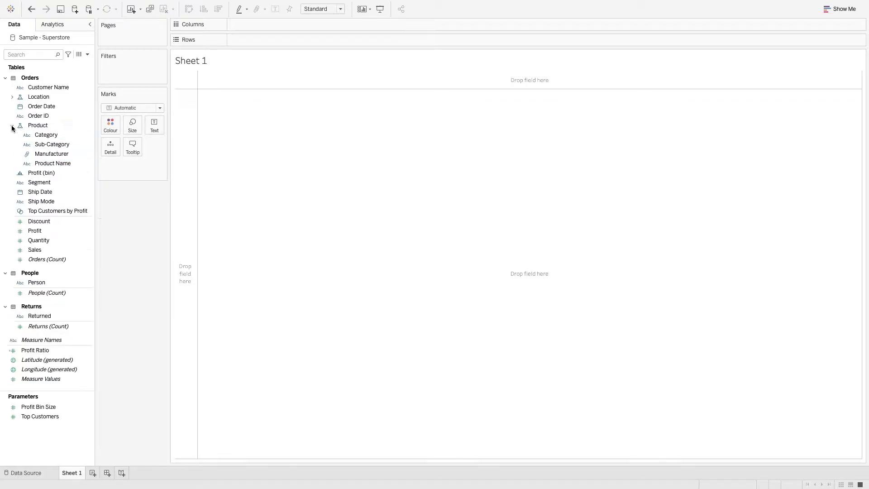
{"action": "double_click", "coordinate": [49, 144]}
{"action": "left_click_drag", "start_coordinate": [36, 250], "coordinate": [261, 24]}
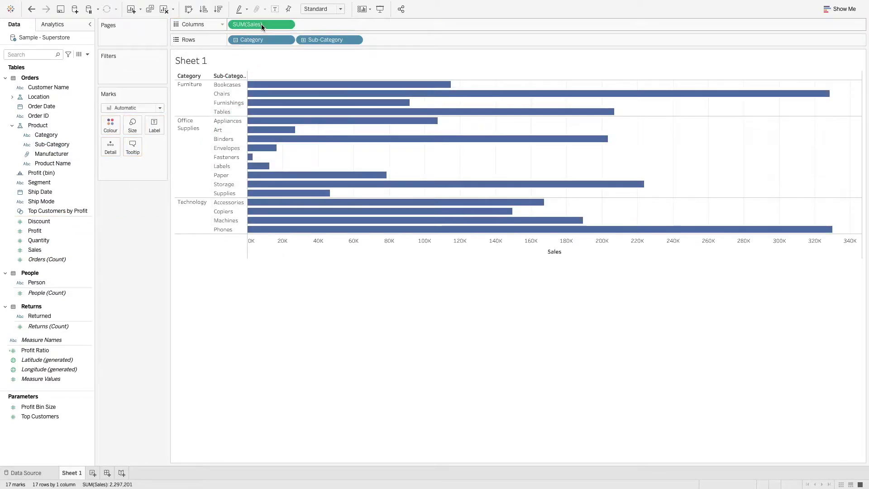
{"action": "left_click", "coordinate": [322, 9]}
{"action": "left_click", "coordinate": [317, 39]}
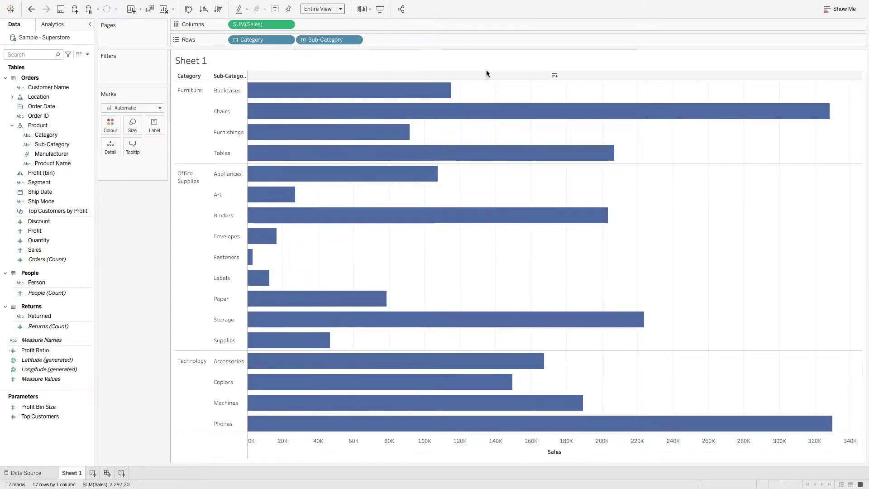
{"action": "left_click", "coordinate": [554, 75]}
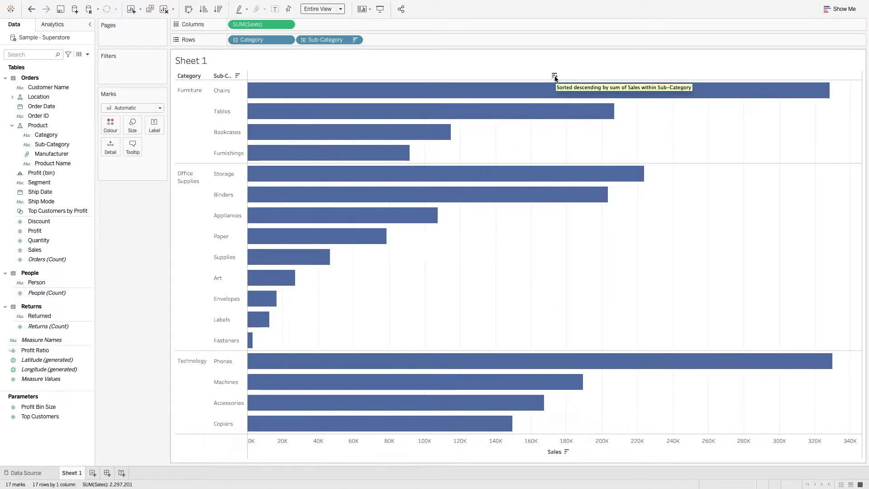
Step: Add an Average reference line for each category pane
{"action": "left_click", "coordinate": [71, 28]}
{"action": "left_click_drag", "start_coordinate": [67, 62], "coordinate": [284, 87]}
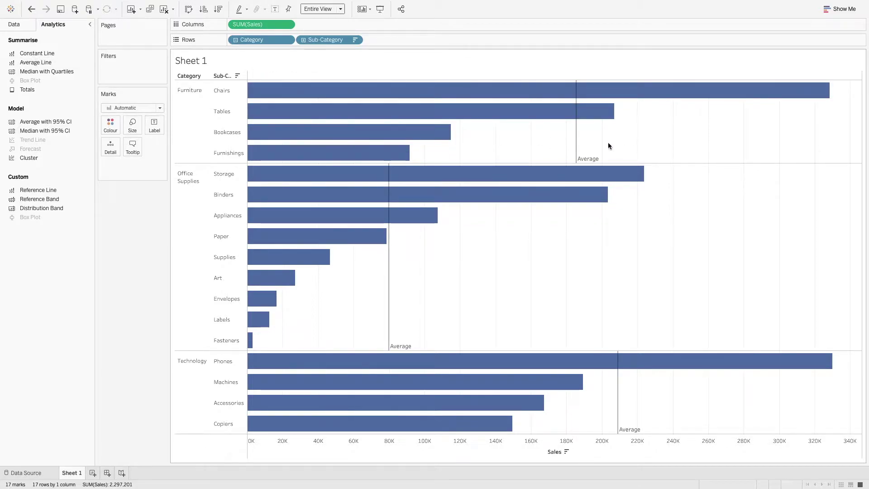
{"action": "mouse_move", "coordinate": [576, 142]}
Step: Create a Sales (Sub-Category) field from Sales, fixed at the Sub-Category level
{"action": "left_click", "coordinate": [22, 27]}
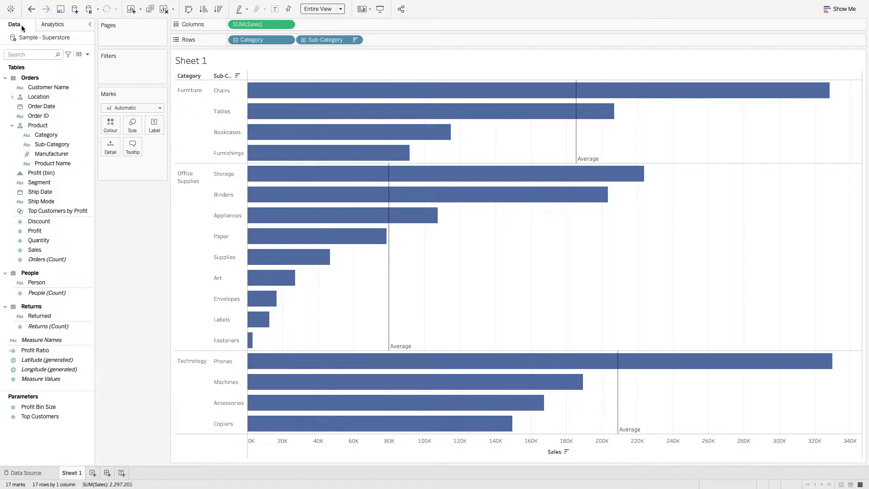
{"action": "left_click", "coordinate": [51, 250]}
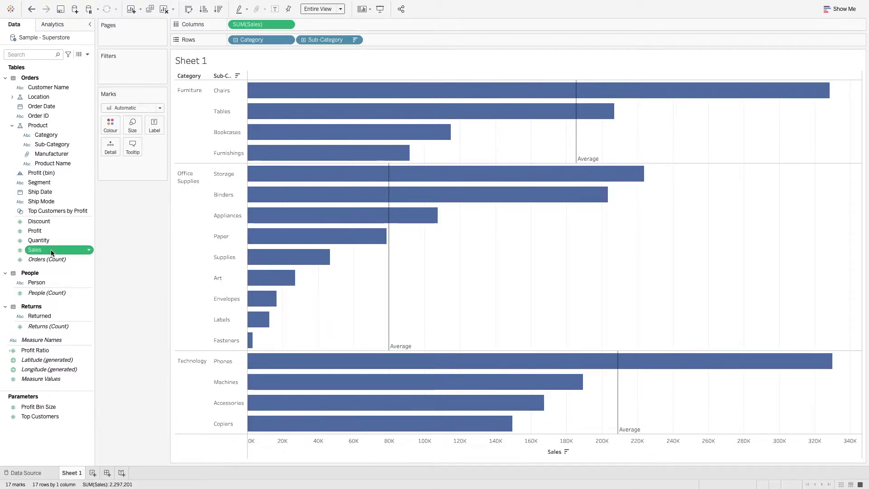
{"action": "left_click_drag", "start_coordinate": [51, 249], "coordinate": [63, 145]}
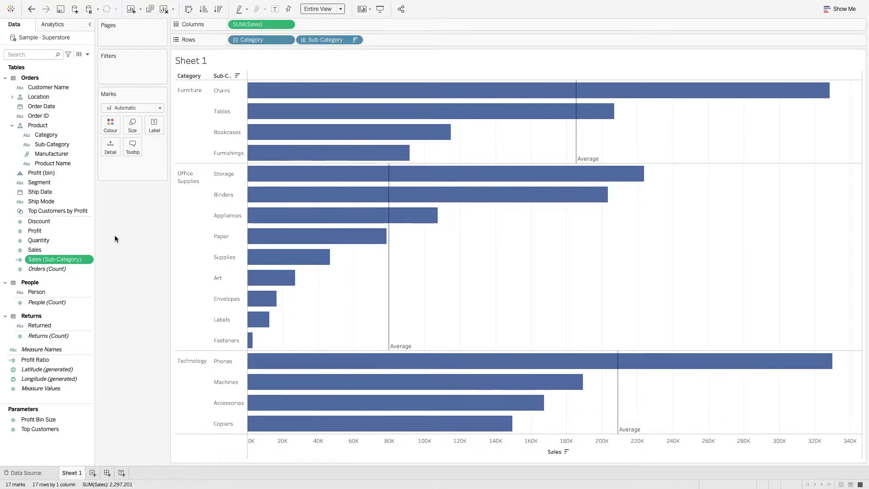
Step: Review the Sales (Sub-Category) formula's SUM([Sales]) part and close it unchanged
{"action": "right_click", "coordinate": [72, 260]}
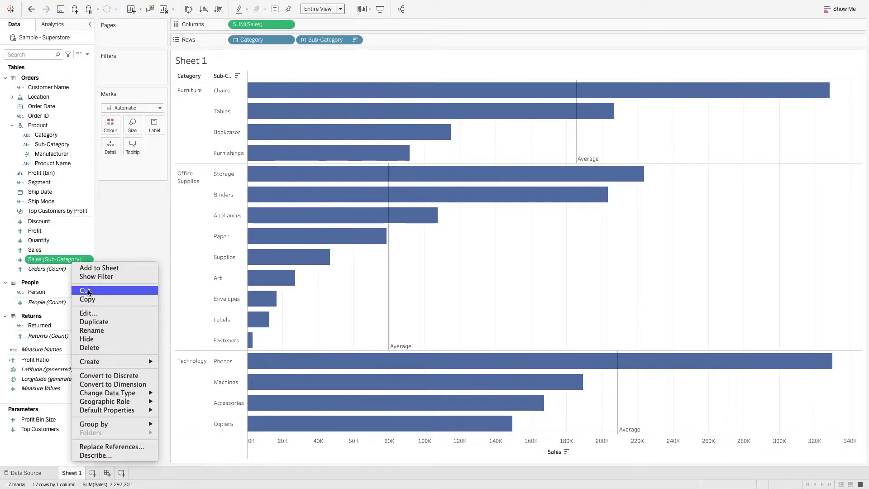
{"action": "left_click", "coordinate": [88, 313]}
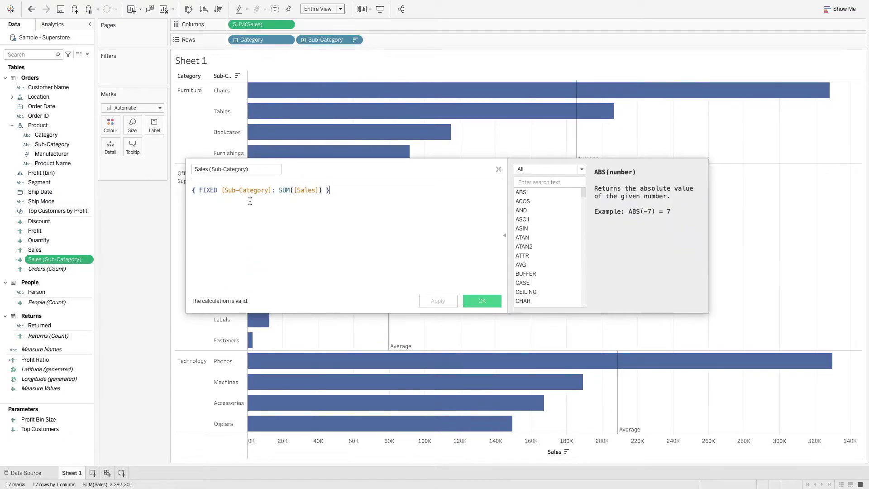
{"action": "left_click_drag", "start_coordinate": [279, 190], "coordinate": [323, 189]}
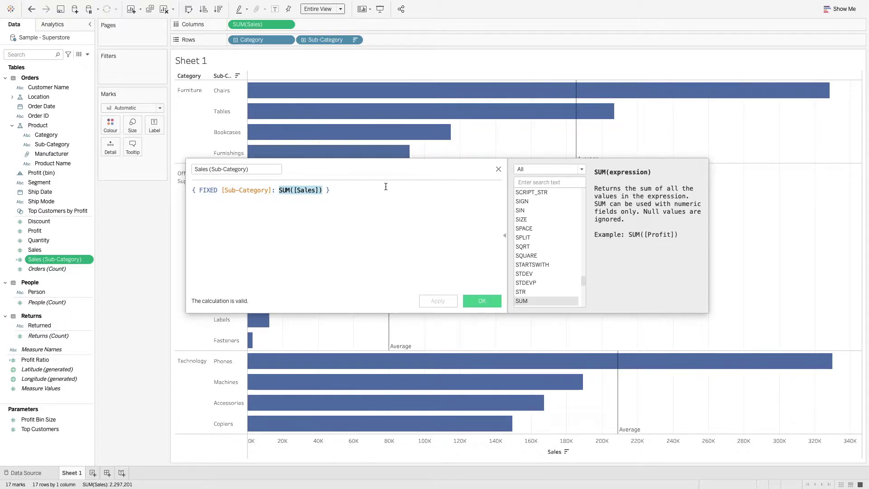
{"action": "left_click", "coordinate": [498, 169]}
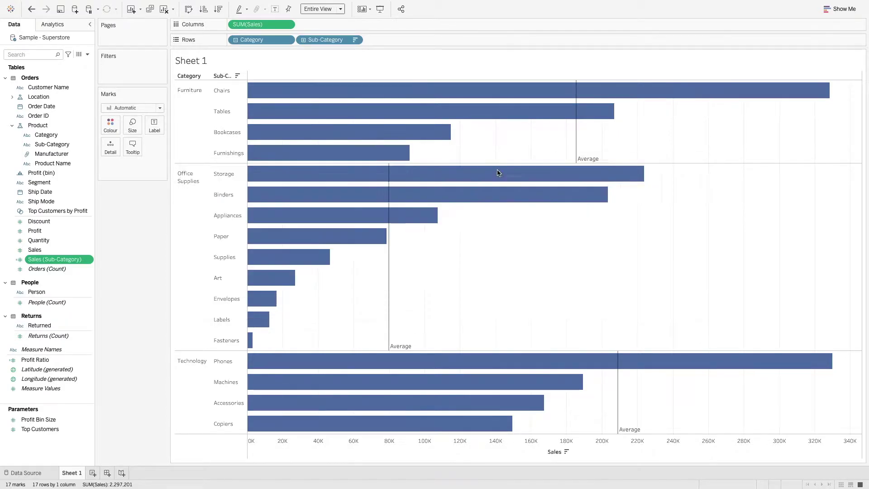
Step: Set the default aggregation of Sales (Sub-Category) to Average
{"action": "right_click", "coordinate": [82, 262]}
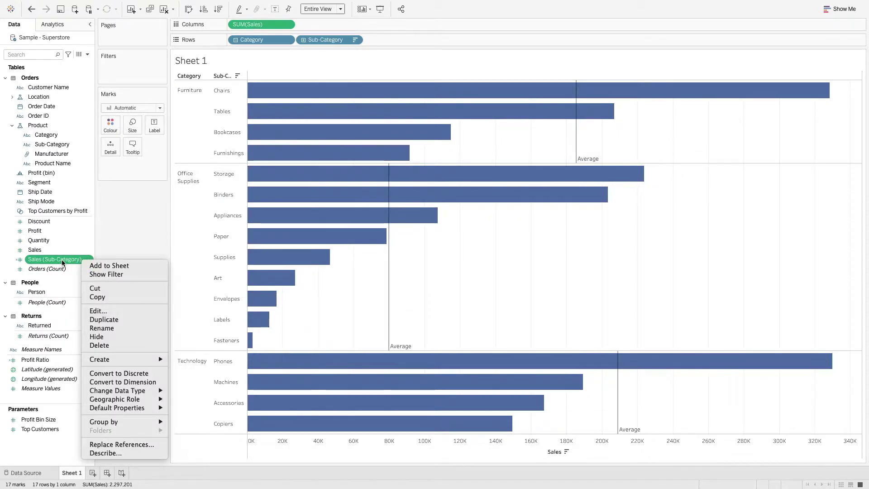
{"action": "mouse_move", "coordinate": [140, 409]}
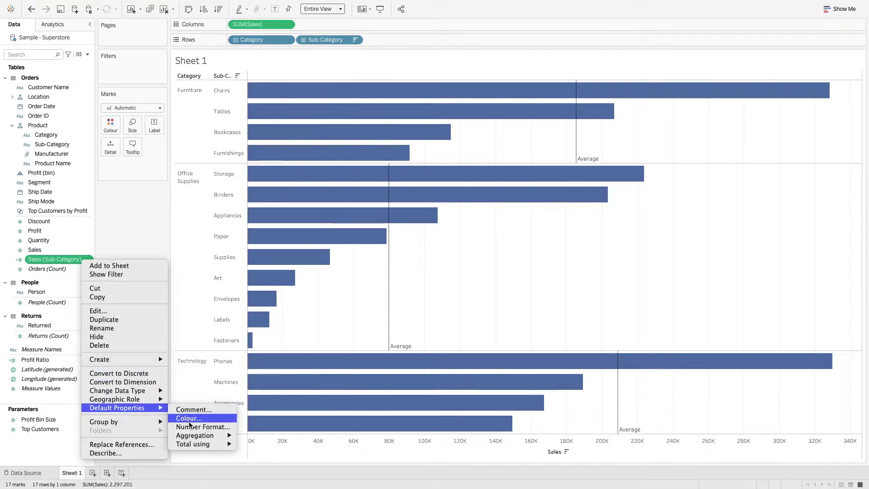
{"action": "mouse_move", "coordinate": [206, 436]}
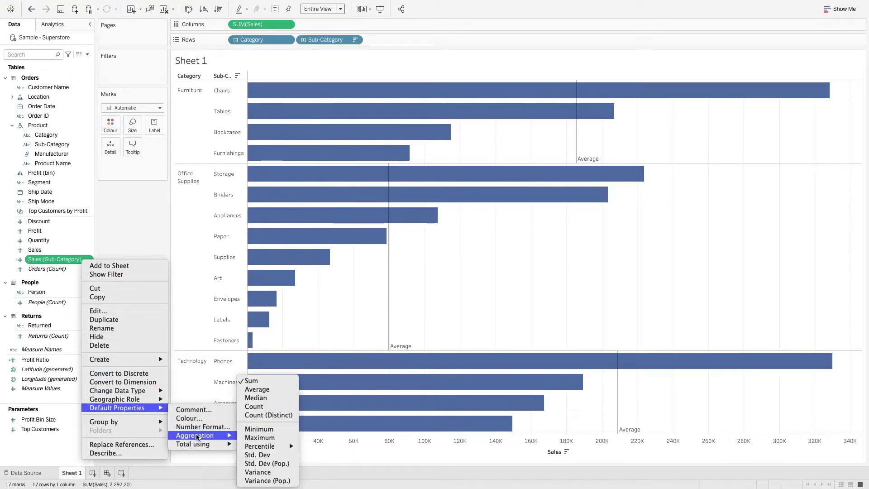
{"action": "left_click", "coordinate": [271, 390]}
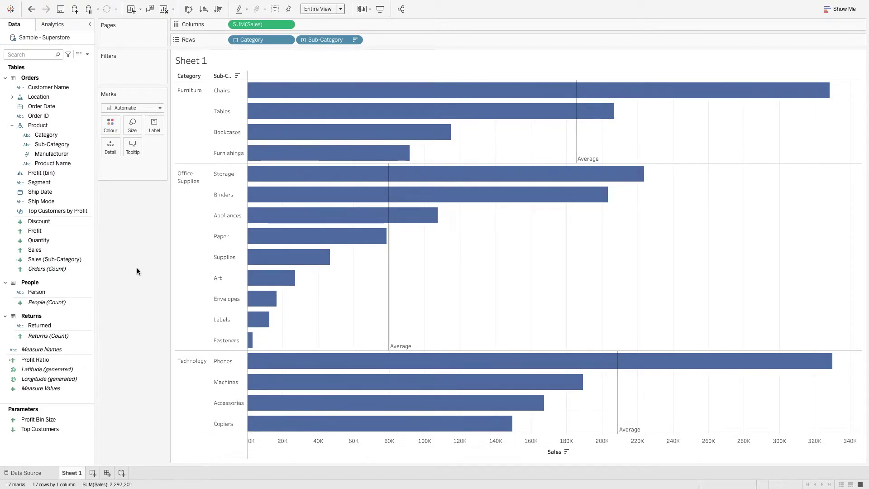
{"action": "left_click", "coordinate": [75, 259]}
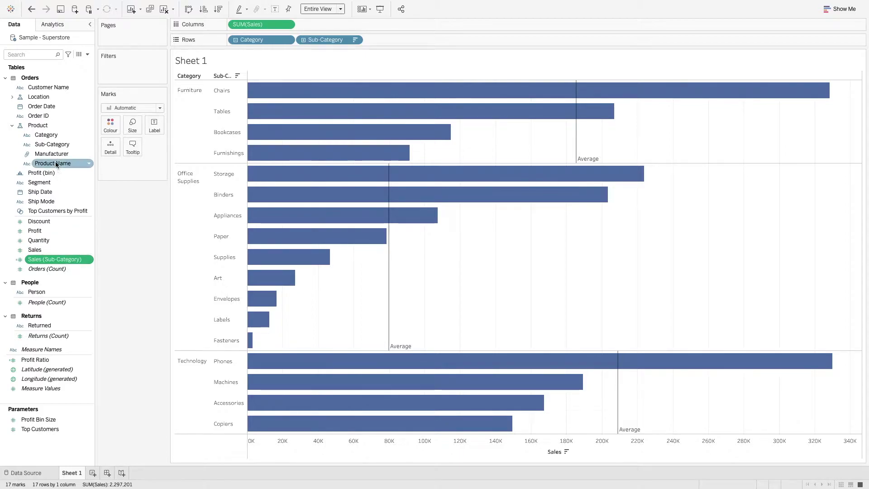
Step: Create Sales (Sub-Category) (Category) as { FIXED [Category]: AVG([Sales (Sub-Category)]) } and add it to Columns
{"action": "right_click", "coordinate": [70, 137]}
{"action": "mouse_move", "coordinate": [111, 164]}
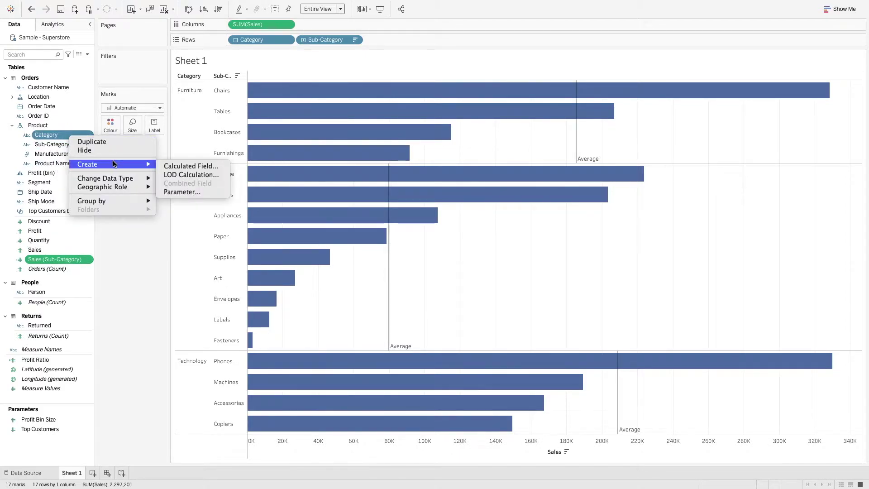
{"action": "left_click", "coordinate": [186, 176]}
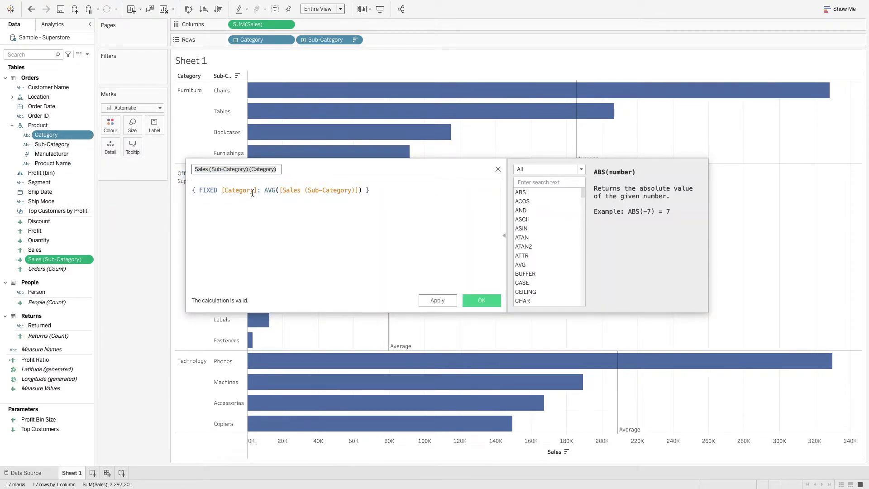
{"action": "double_click", "coordinate": [270, 189]}
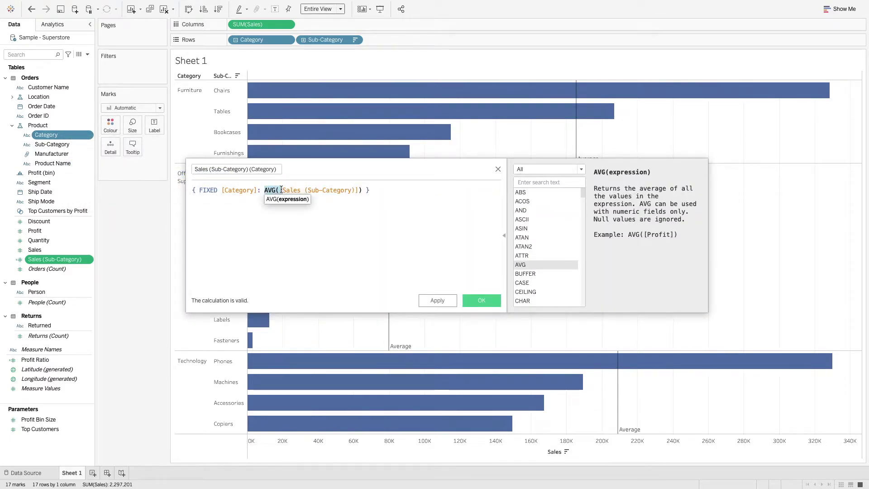
{"action": "left_click", "coordinate": [304, 190]}
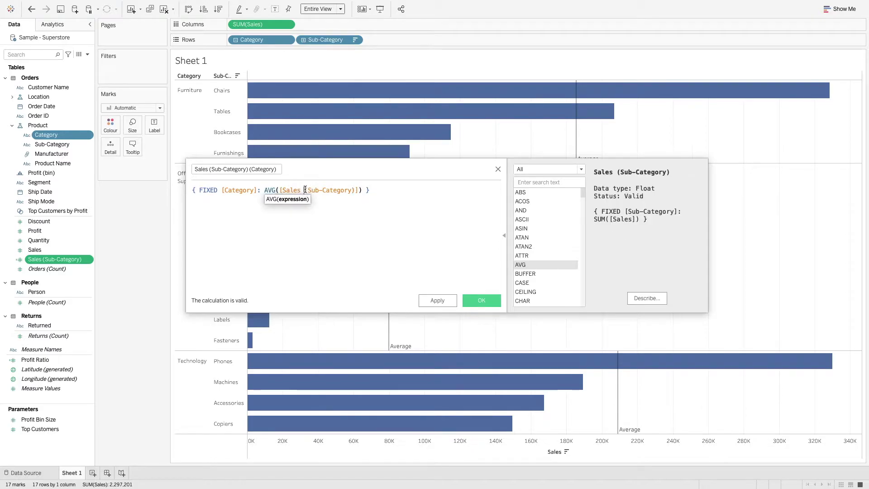
{"action": "left_click", "coordinate": [236, 190]}
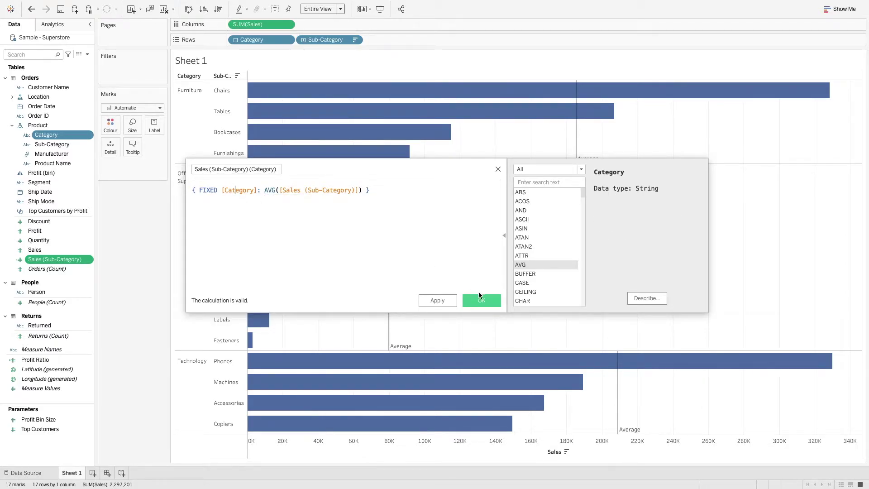
{"action": "left_click", "coordinate": [479, 299]}
{"action": "left_click_drag", "start_coordinate": [55, 269], "coordinate": [358, 25]}
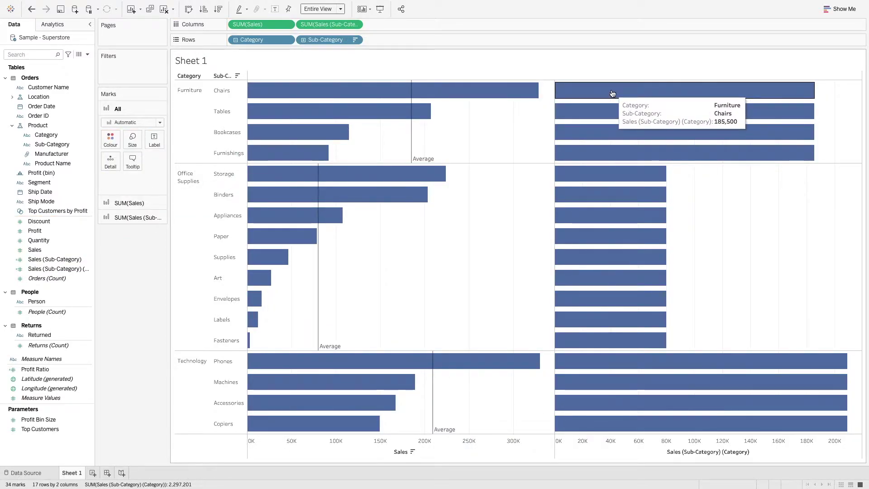
{"action": "mouse_move", "coordinate": [412, 139]}
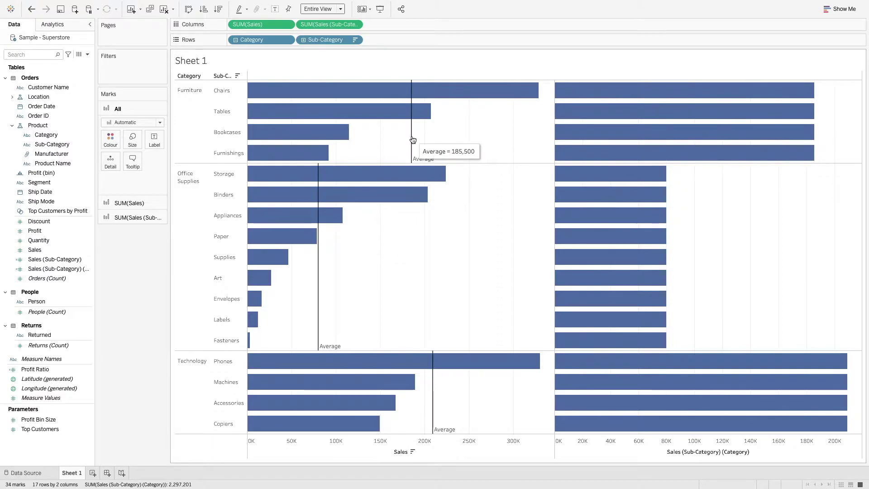
Step: Remove the average reference lines and put both measures on a synchronised dual axis
{"action": "left_click_drag", "start_coordinate": [414, 143], "coordinate": [138, 258]}
{"action": "right_click", "coordinate": [324, 25]}
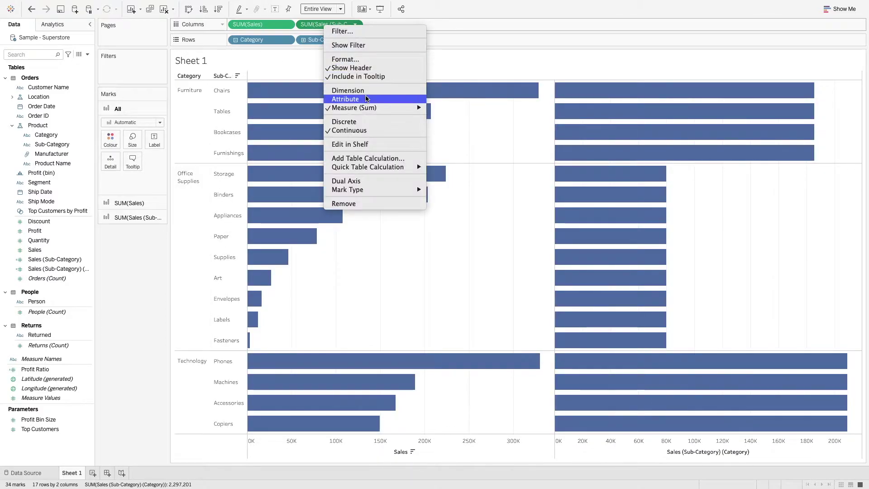
{"action": "left_click", "coordinate": [373, 181]}
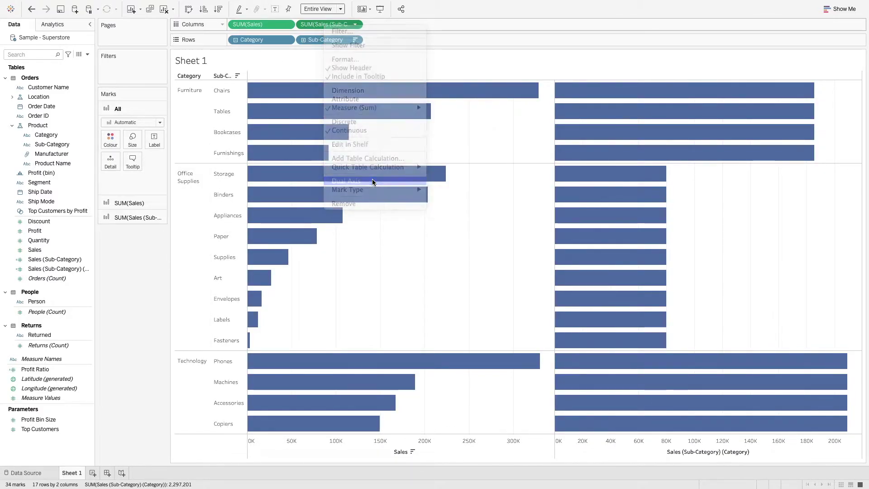
{"action": "right_click", "coordinate": [422, 87]}
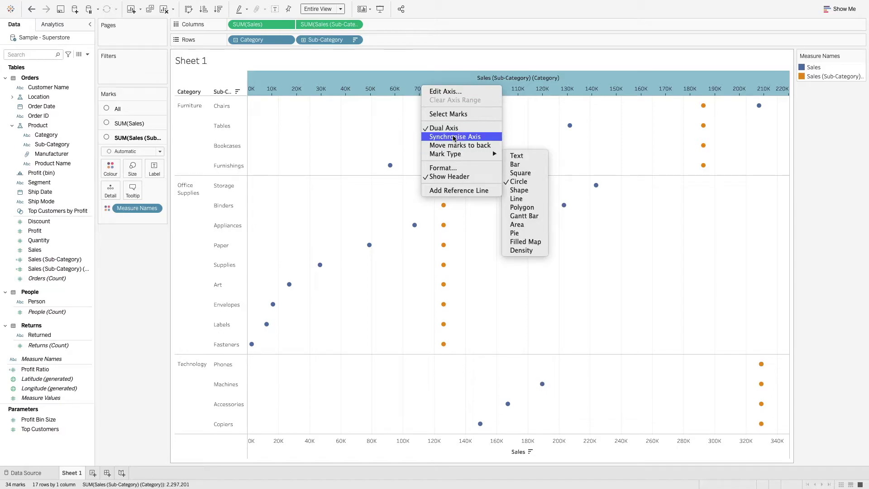
{"action": "left_click", "coordinate": [454, 137]}
Step: Show the category averages as maximum-size Gantt bars and Sales as horizontal bars
{"action": "left_click", "coordinate": [129, 152]}
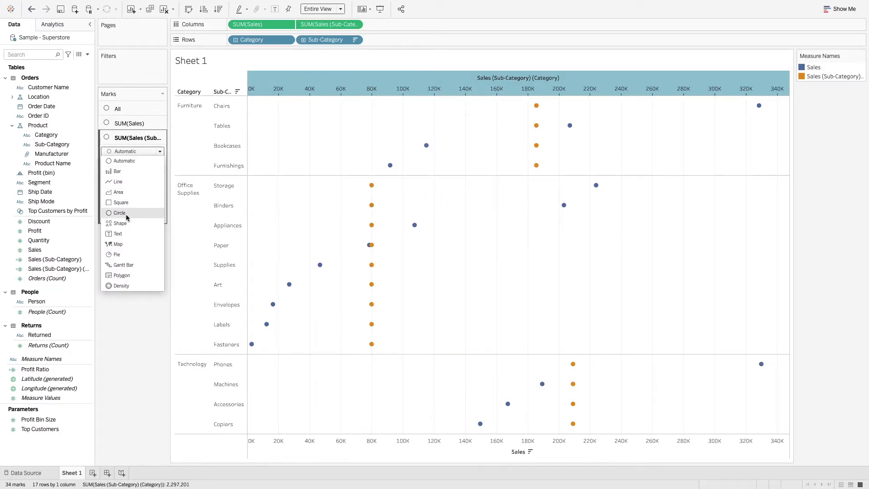
{"action": "left_click", "coordinate": [130, 266]}
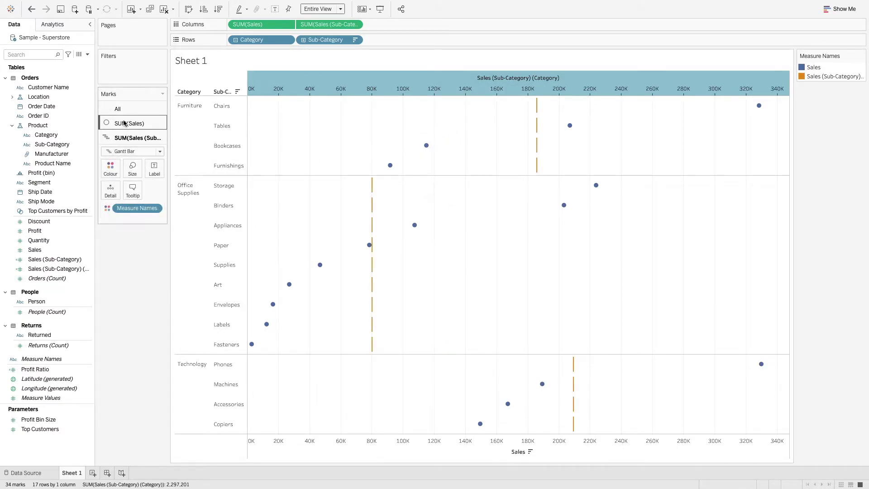
{"action": "left_click", "coordinate": [132, 169]}
{"action": "left_click_drag", "start_coordinate": [183, 193], "coordinate": [213, 192]}
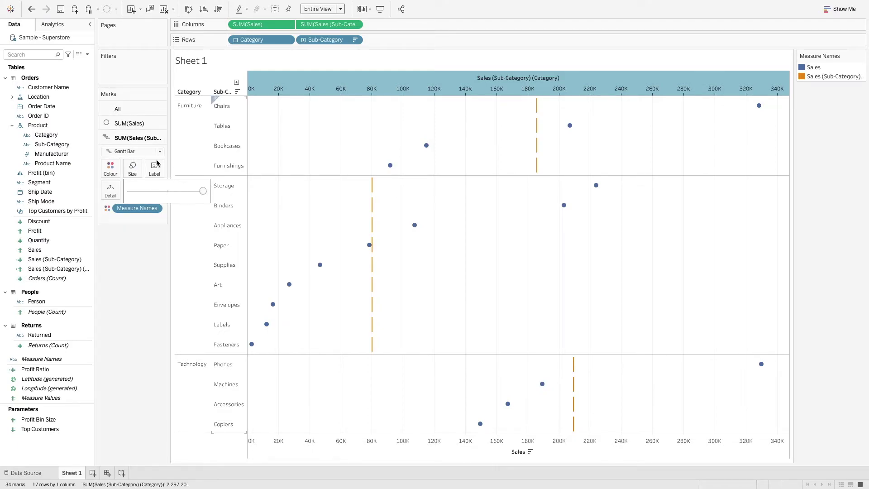
{"action": "left_click", "coordinate": [129, 123]}
{"action": "left_click", "coordinate": [136, 138]}
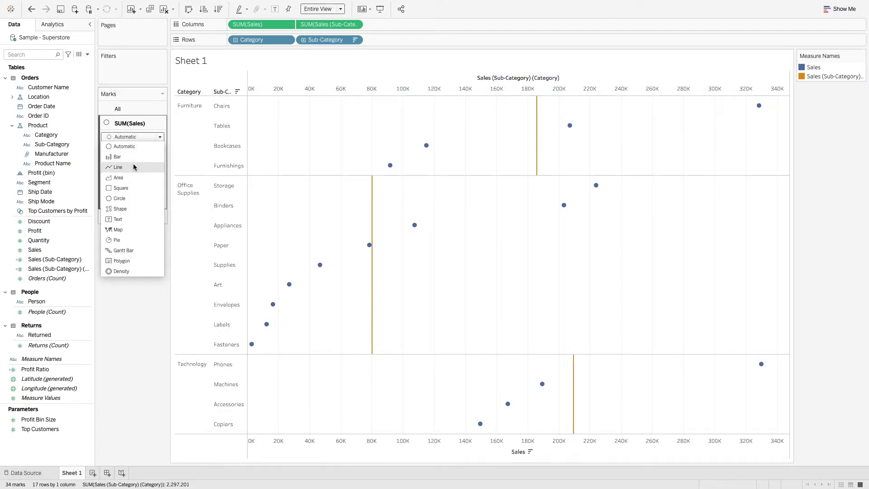
{"action": "left_click", "coordinate": [119, 158]}
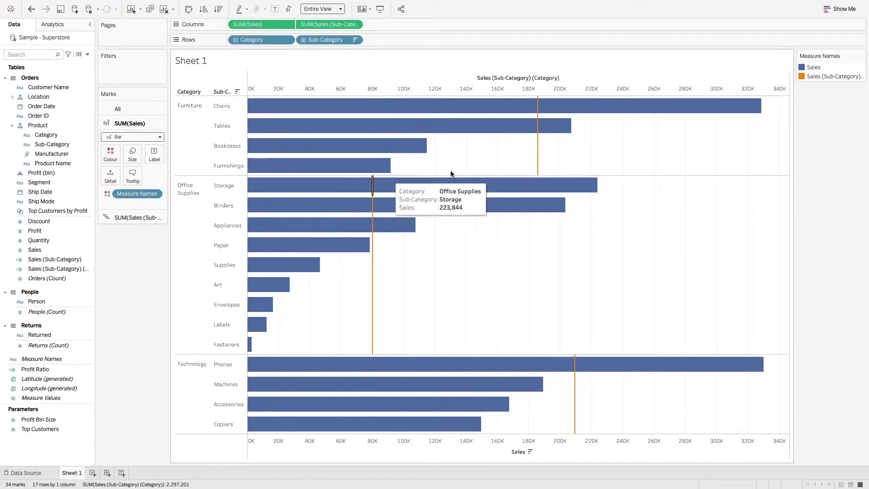
Step: Recolour Sales (Sub-Category) (Category) black in the Measure Names colour legend
{"action": "double_click", "coordinate": [814, 75]}
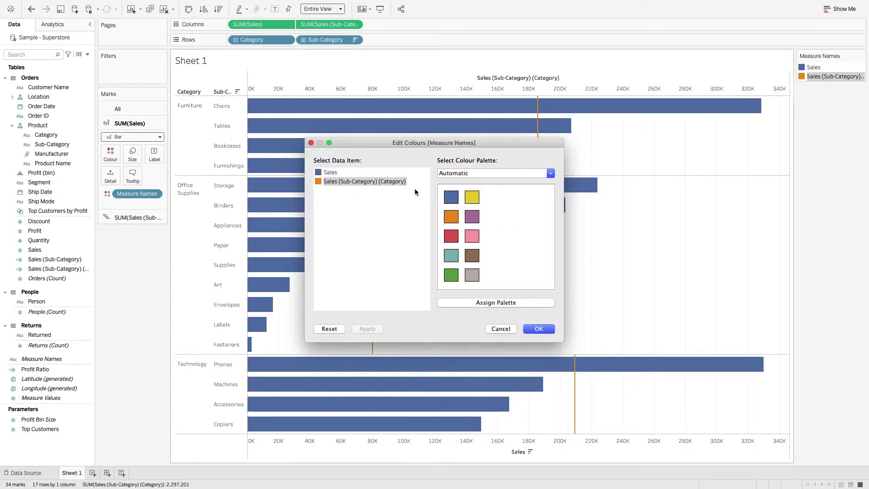
{"action": "left_click", "coordinate": [485, 173]}
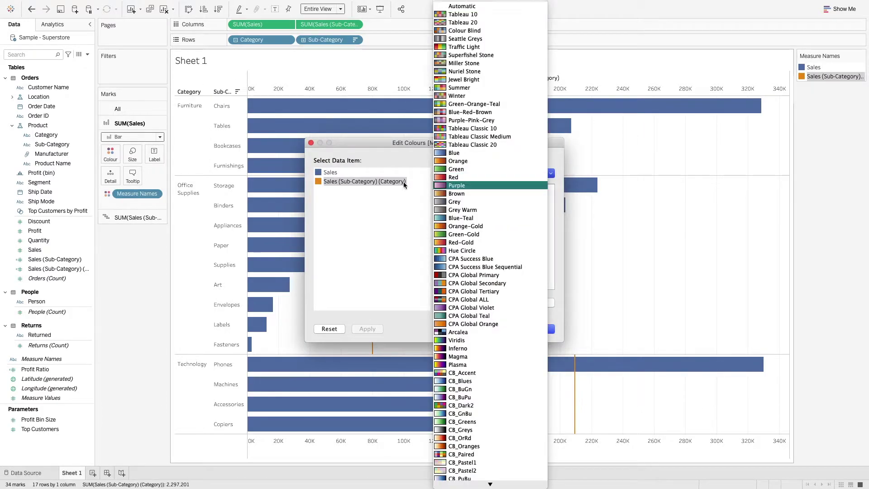
{"action": "left_click", "coordinate": [376, 181]}
{"action": "double_click", "coordinate": [375, 177]}
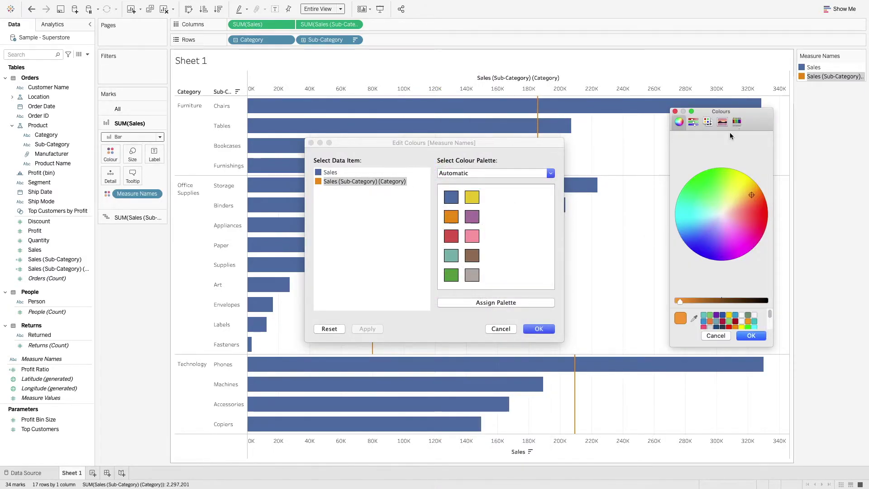
{"action": "left_click", "coordinate": [737, 121]}
{"action": "left_click", "coordinate": [679, 159]}
{"action": "left_click", "coordinate": [751, 335]}
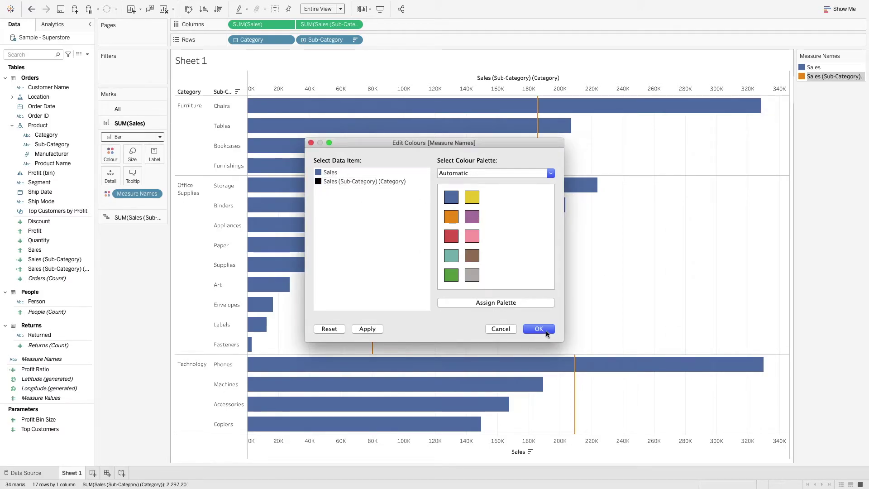
{"action": "left_click", "coordinate": [538, 328]}
{"action": "left_click", "coordinate": [129, 218]}
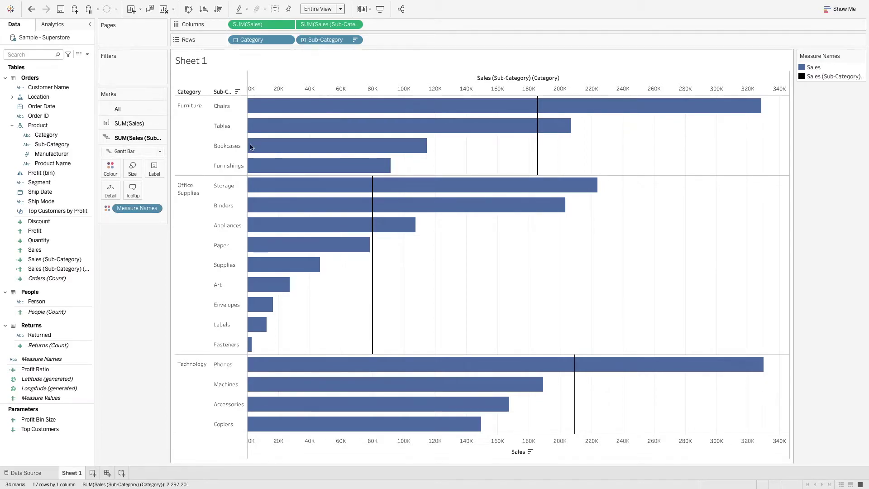
{"action": "mouse_move", "coordinate": [538, 144]}
Step: Create calculated field 'Above or Below' as SUM([Sales])>=SUM([Sales (Sub-Category) (Category)])
{"action": "left_click", "coordinate": [87, 55]}
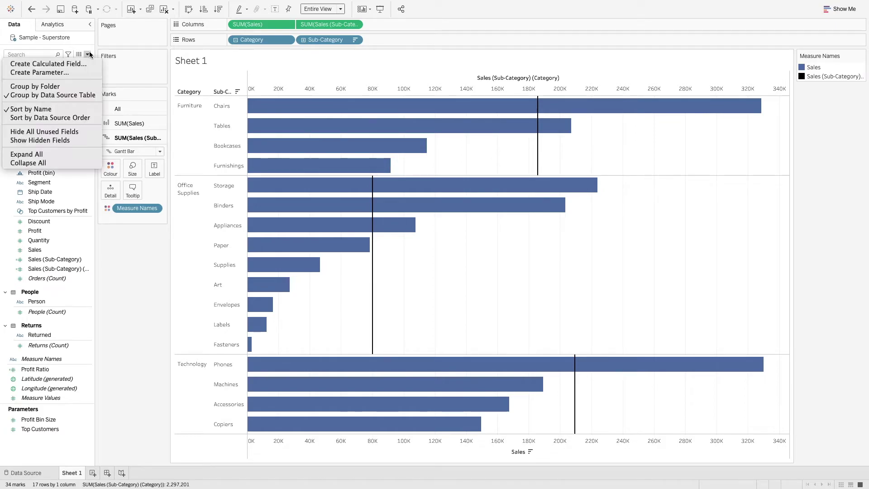
{"action": "left_click", "coordinate": [38, 59]}
{"action": "type", "text": "Abo"}
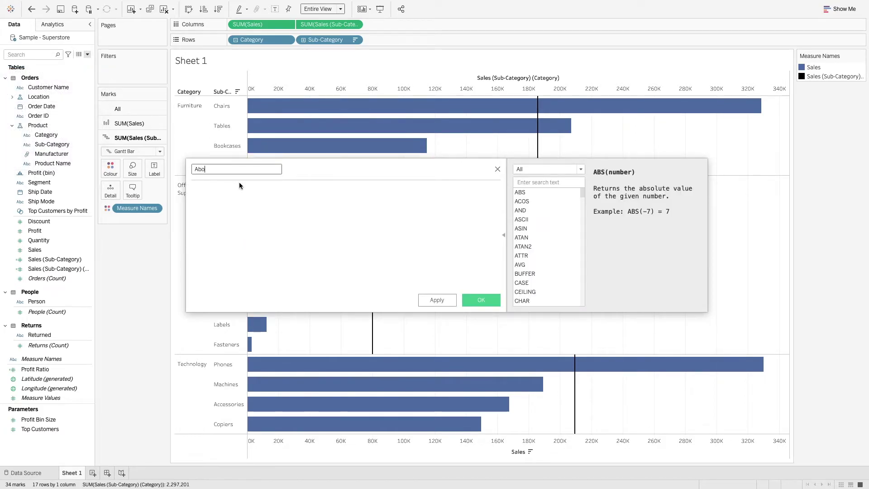
{"action": "type", "text": "ve or Below"}
{"action": "left_click", "coordinate": [239, 182]}
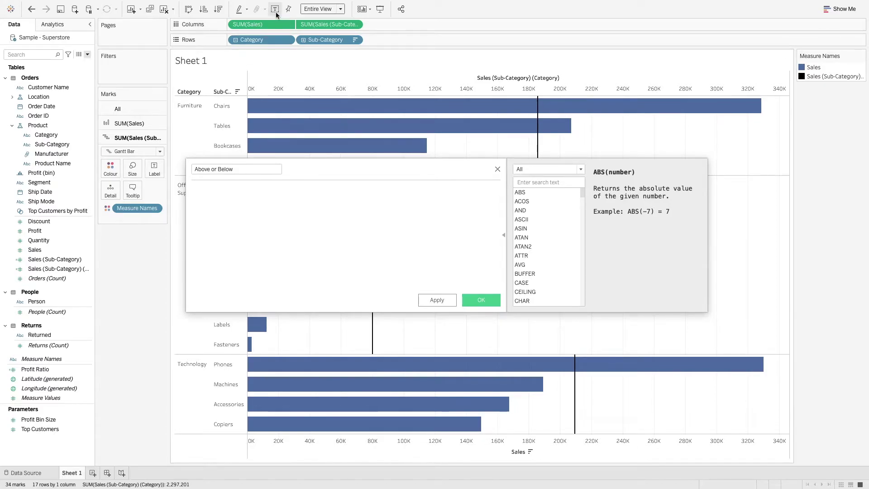
{"action": "left_click_drag", "start_coordinate": [263, 24], "coordinate": [258, 232]}
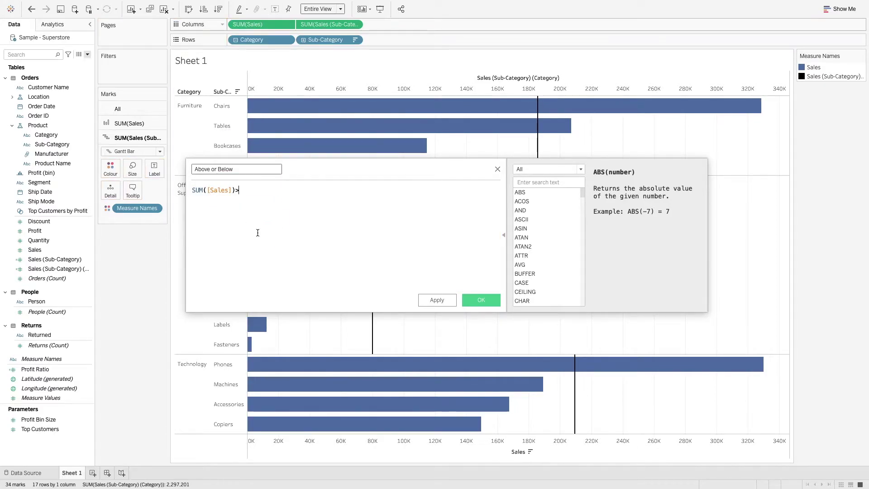
{"action": "type", "text": ">="}
{"action": "left_click_drag", "start_coordinate": [329, 24], "coordinate": [306, 206]}
{"action": "left_click", "coordinate": [480, 300]}
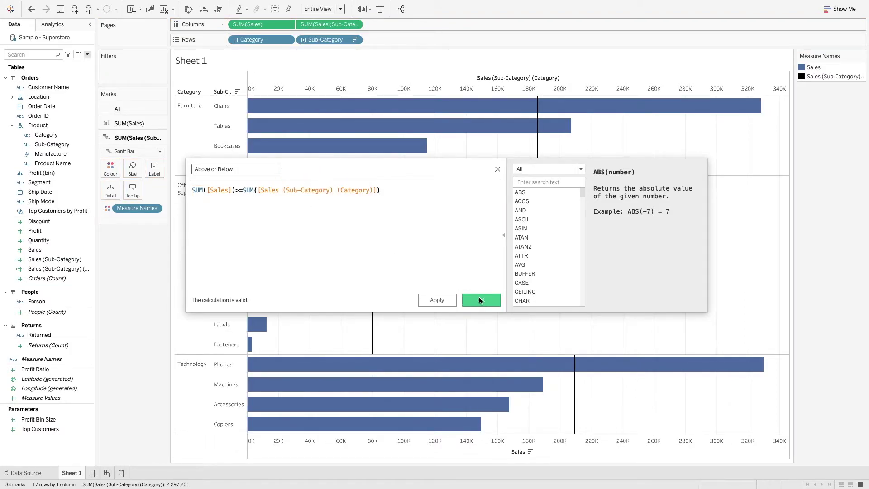
Step: Colour the SUM(Sales) bars by the Above or Below field
{"action": "left_click", "coordinate": [480, 300]}
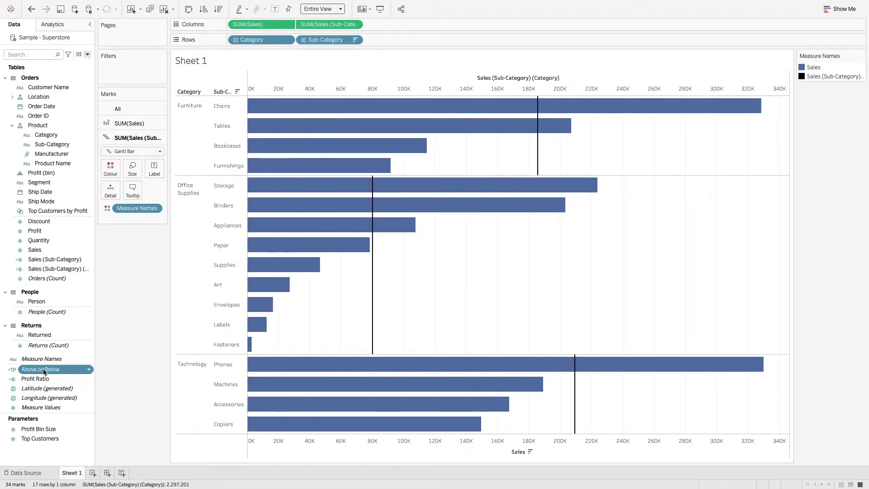
{"action": "left_click", "coordinate": [120, 123]}
{"action": "left_click_drag", "start_coordinate": [54, 368], "coordinate": [110, 153]}
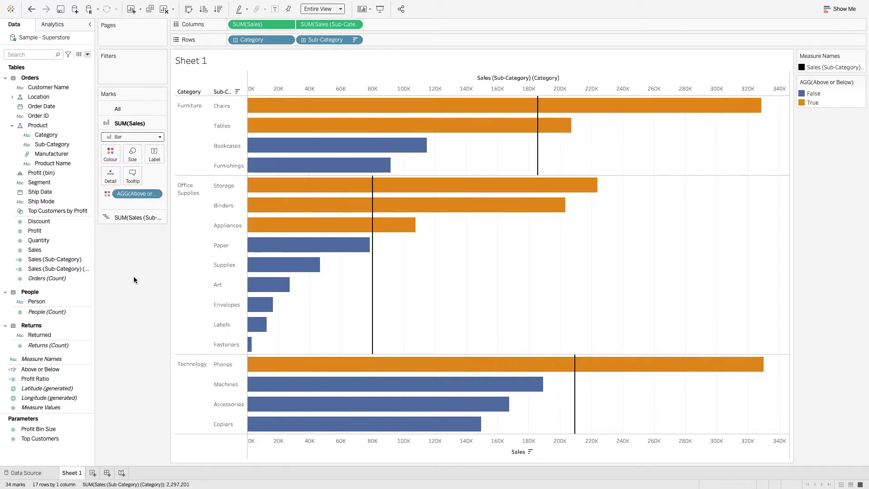
{"action": "left_click", "coordinate": [112, 155]}
Step: Set Above or Below colours: True to dark teal, False to grey
{"action": "left_click", "coordinate": [149, 185]}
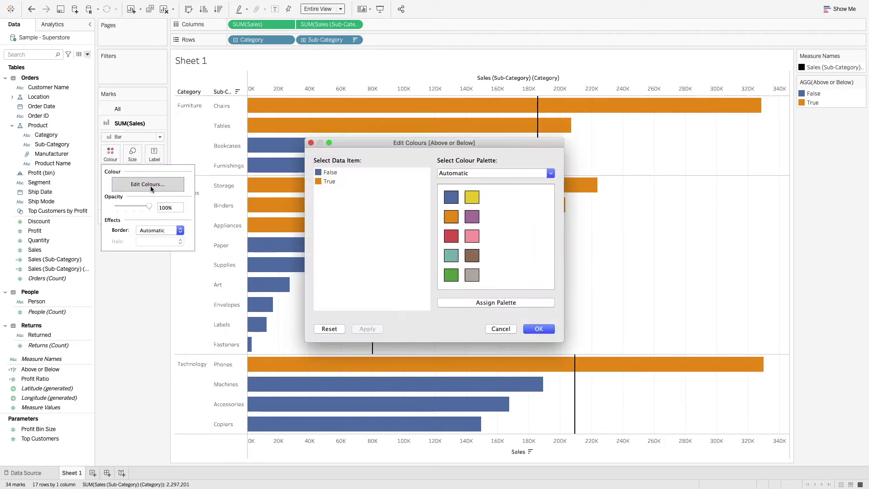
{"action": "left_click", "coordinate": [333, 181]}
{"action": "left_click", "coordinate": [451, 275]}
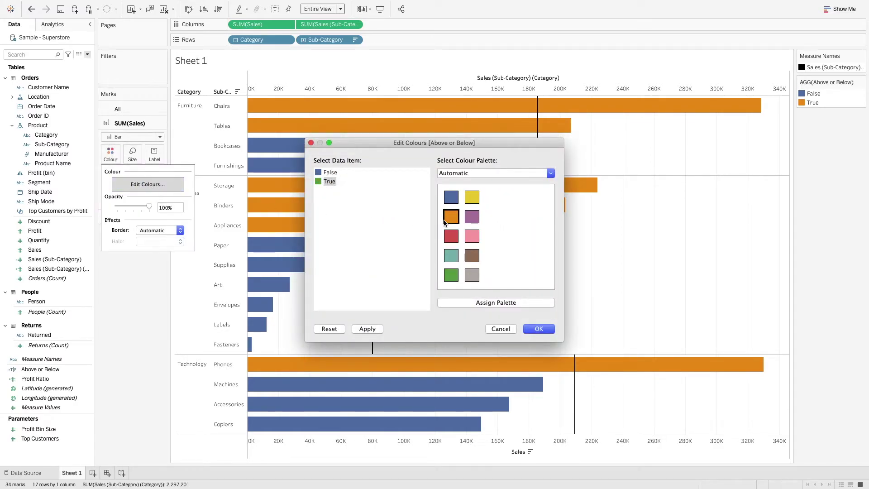
{"action": "double_click", "coordinate": [331, 181]}
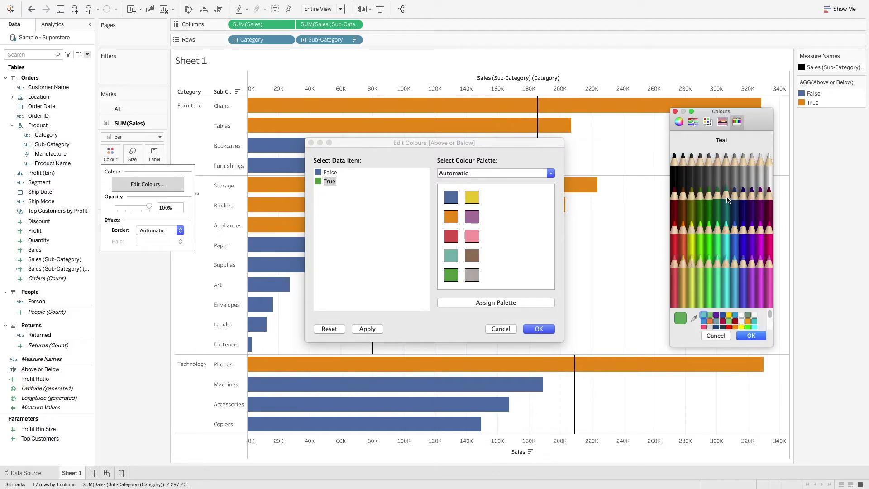
{"action": "left_click", "coordinate": [720, 199]}
{"action": "left_click", "coordinate": [751, 335]}
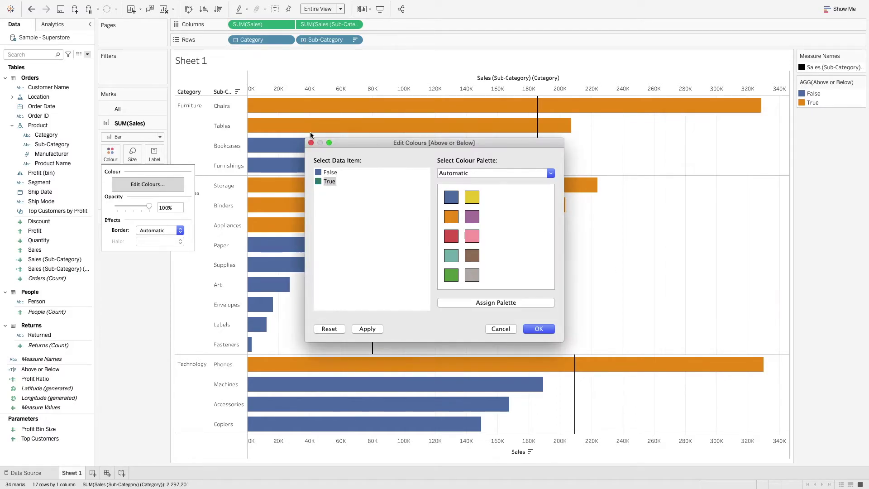
{"action": "left_click", "coordinate": [329, 175]}
{"action": "left_click", "coordinate": [472, 275]}
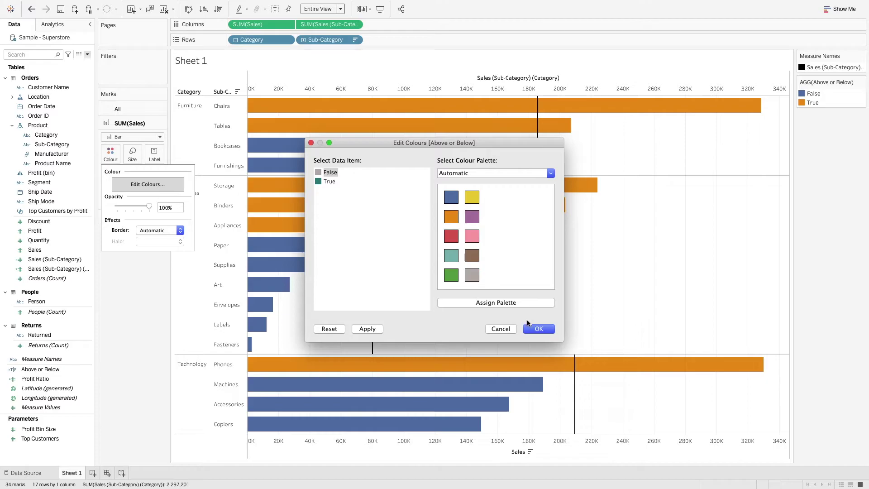
{"action": "left_click", "coordinate": [534, 328]}
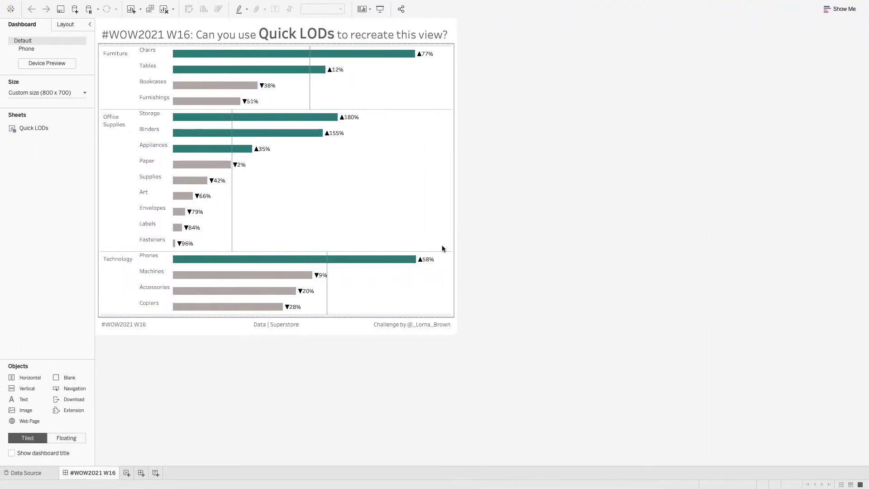
{"action": "mouse_move", "coordinate": [430, 263]}
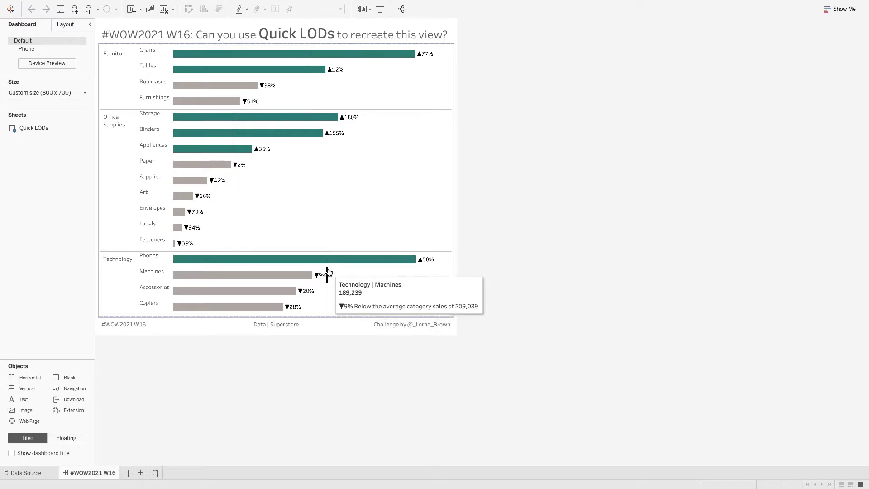
{"action": "mouse_move", "coordinate": [329, 268]}
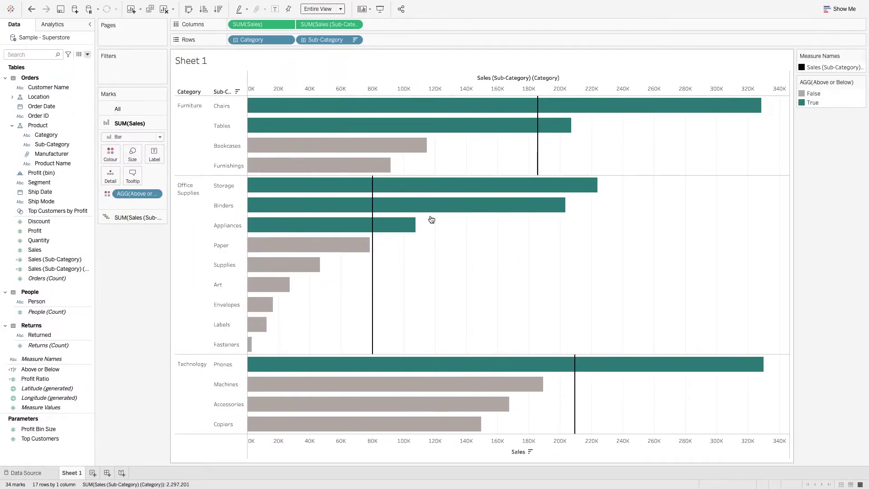
{"action": "mouse_move", "coordinate": [374, 247]}
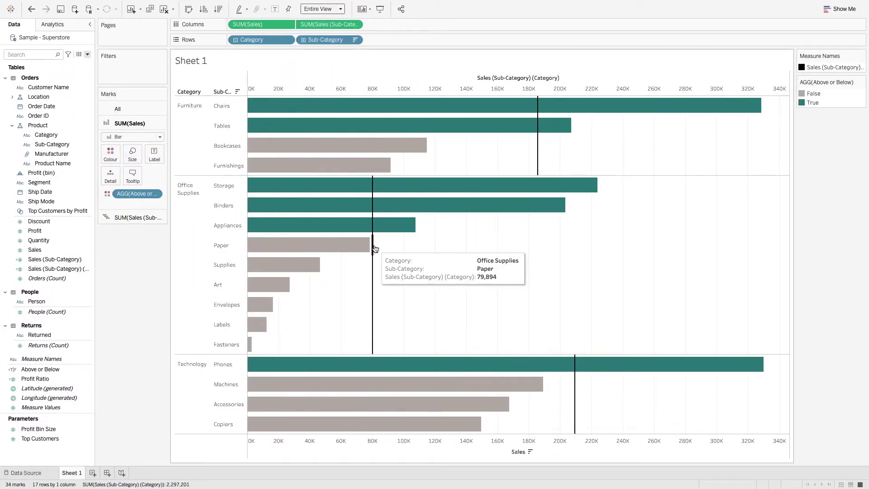
Step: Create calculated field '% Above' as SUM([Sales])/SUM([Sales (Sub-Category) (Category)])
{"action": "left_click", "coordinate": [87, 55]}
{"action": "left_click", "coordinate": [84, 63]}
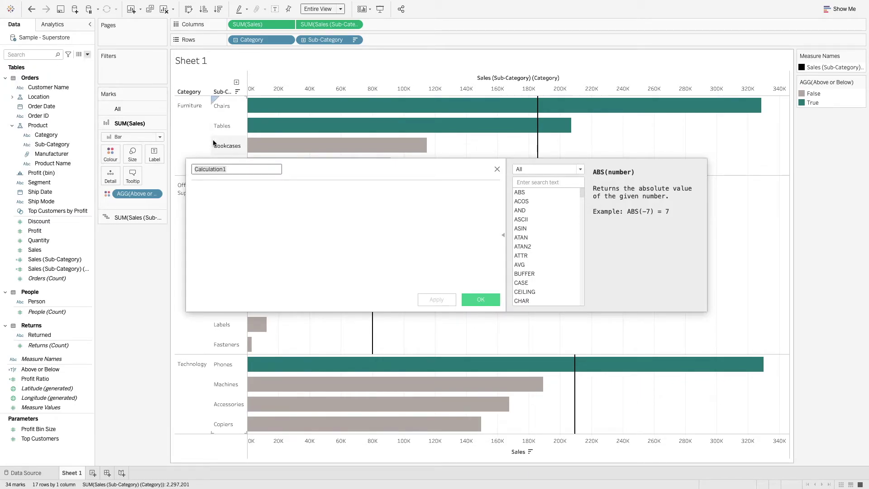
{"action": "type", "text": "% Above"}
{"action": "key", "text": "Tab"}
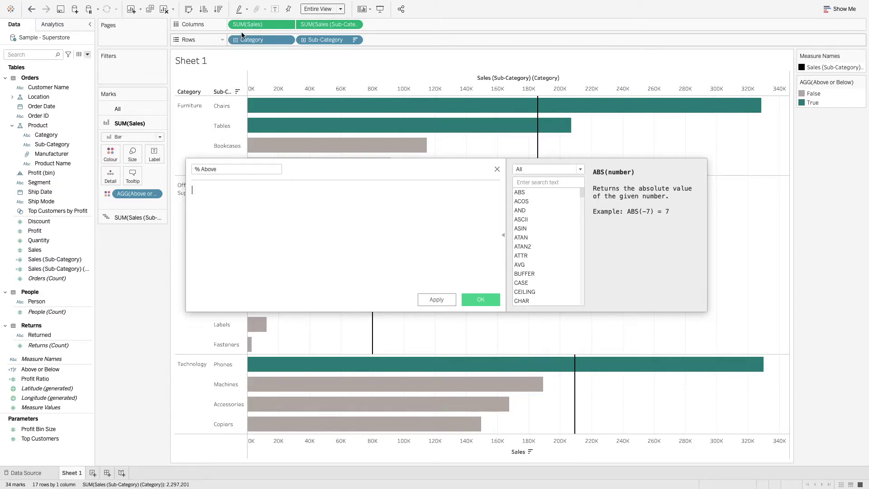
{"action": "left_click_drag", "start_coordinate": [252, 24], "coordinate": [258, 208]}
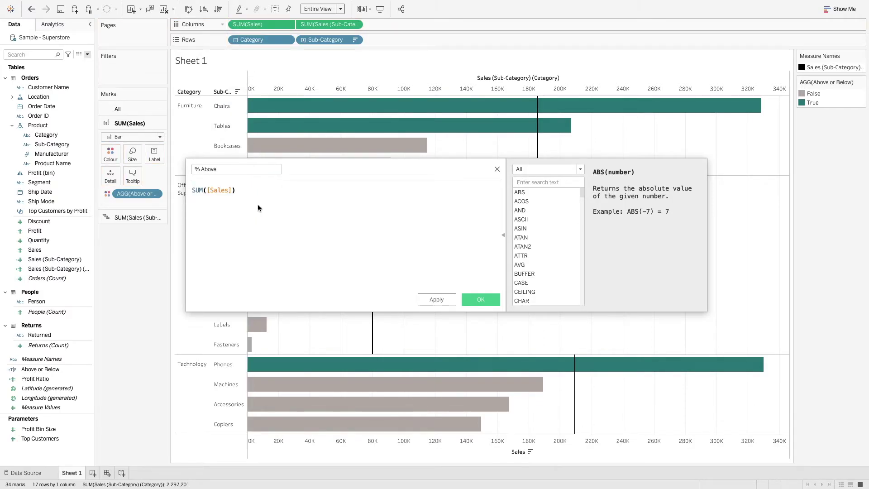
{"action": "type", "text": "/"}
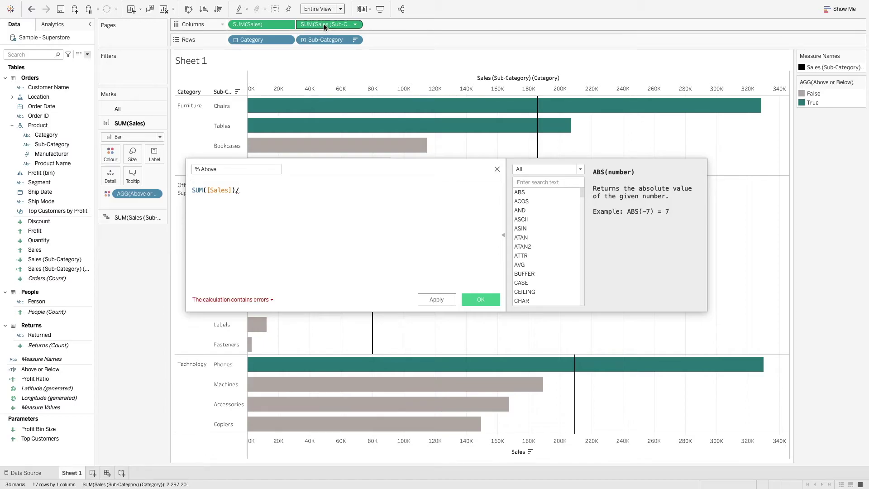
{"action": "left_click_drag", "start_coordinate": [324, 24], "coordinate": [306, 199]}
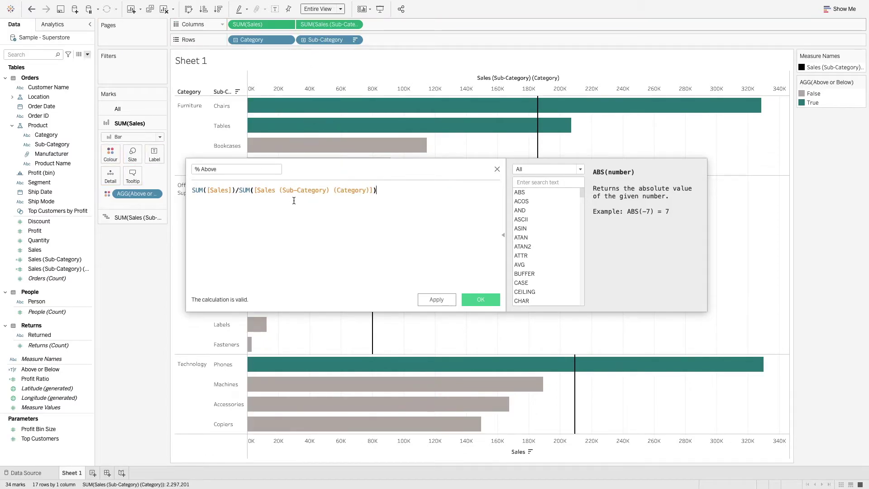
{"action": "left_click", "coordinate": [480, 299]}
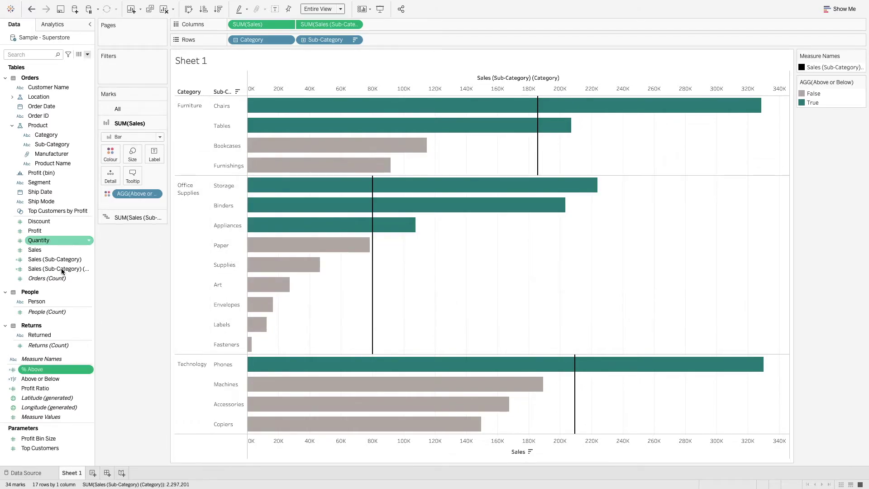
Step: Drag % Above onto Columns to add a % Above dot-plot pane beside the Sales bars
{"action": "left_click_drag", "start_coordinate": [43, 369], "coordinate": [410, 30]}
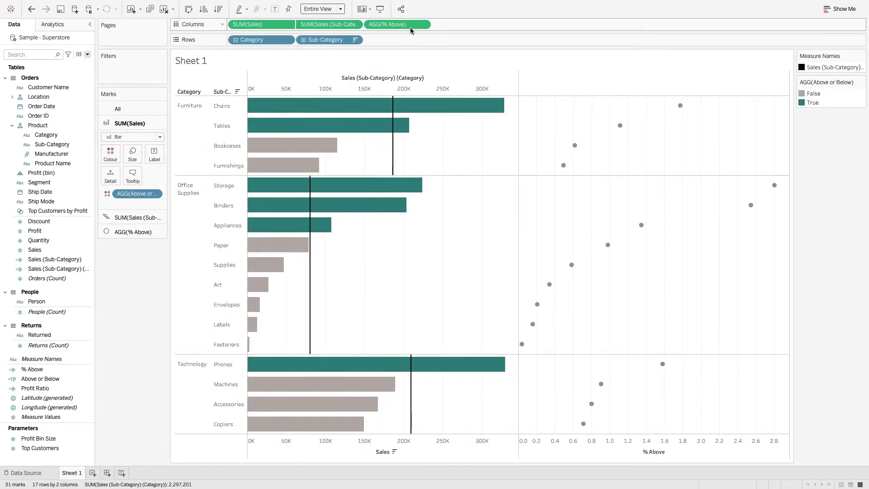
{"action": "mouse_move", "coordinate": [683, 110]}
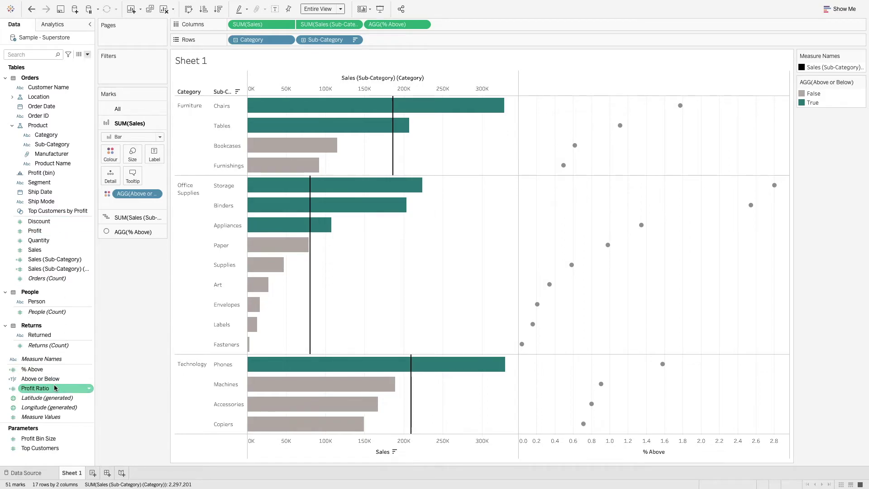
Step: Edit the % Above formula to wrap it in parentheses and subtract 1, then apply
{"action": "right_click", "coordinate": [61, 369]}
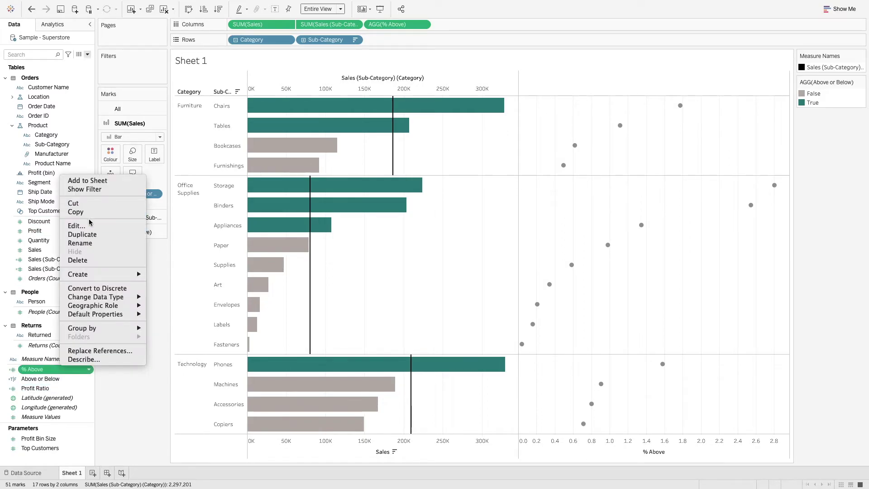
{"action": "left_click", "coordinate": [92, 226]}
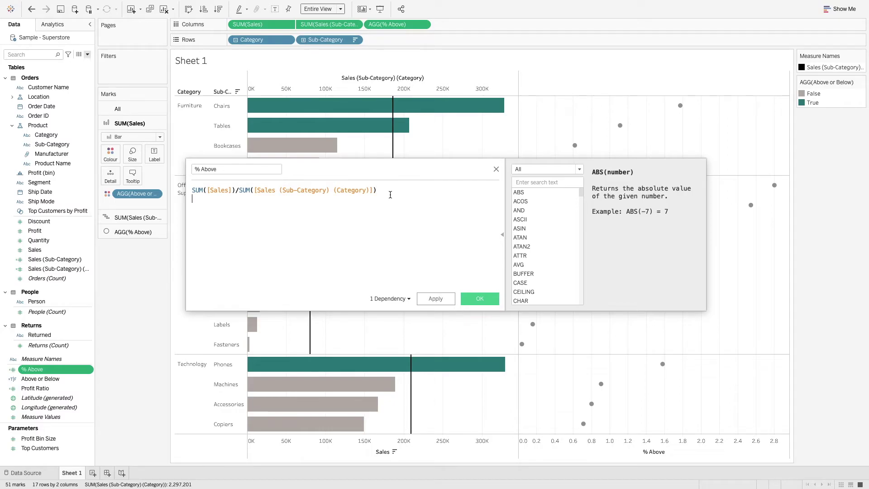
{"action": "type", "text": "-1"}
{"action": "left_click", "coordinate": [392, 193]}
{"action": "type", "text": ")"}
{"action": "key", "text": "Home"}
{"action": "type", "text": "("}
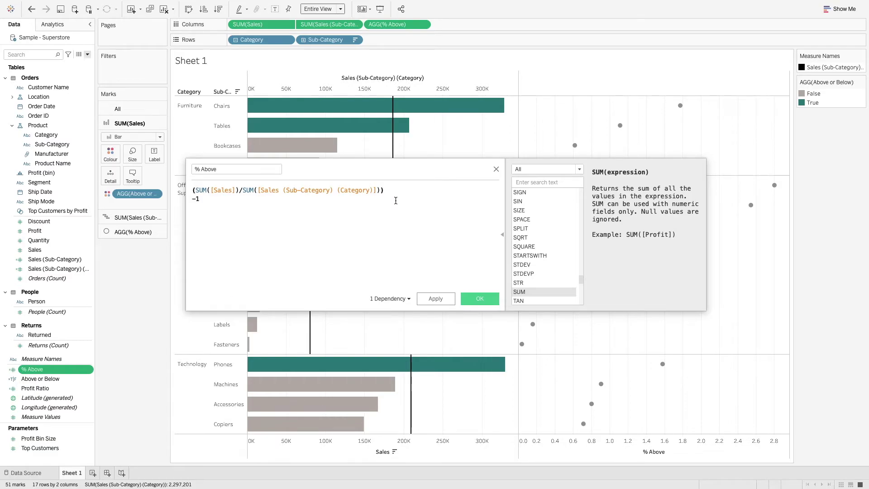
{"action": "left_click", "coordinate": [436, 298]}
{"action": "left_click", "coordinate": [480, 298]}
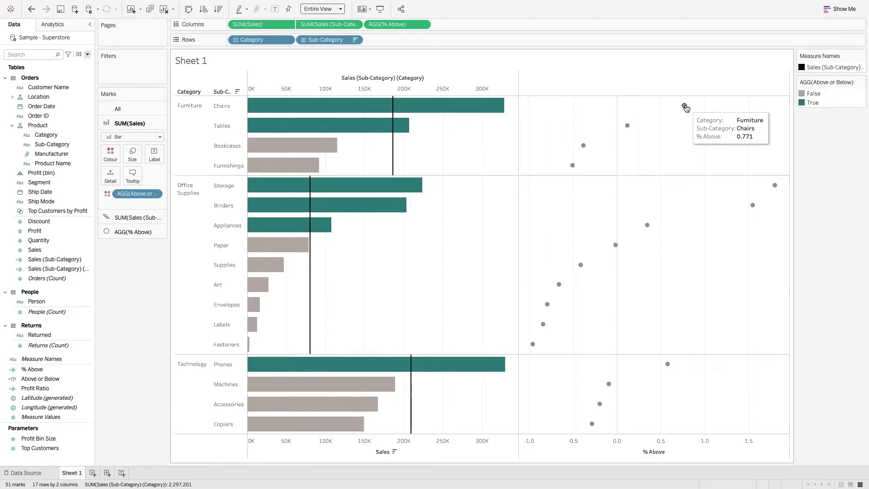
{"action": "mouse_move", "coordinate": [583, 146]}
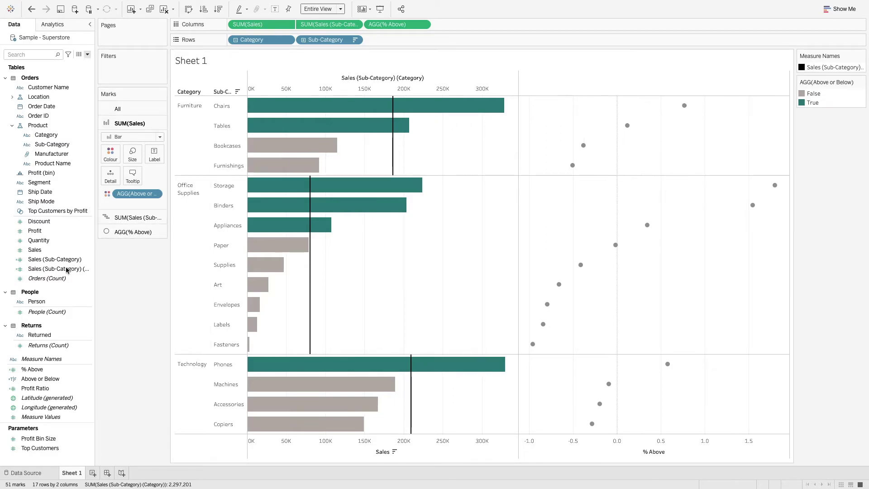
Step: Start a custom default number format for % Above, entering 0%;0
{"action": "right_click", "coordinate": [59, 369]}
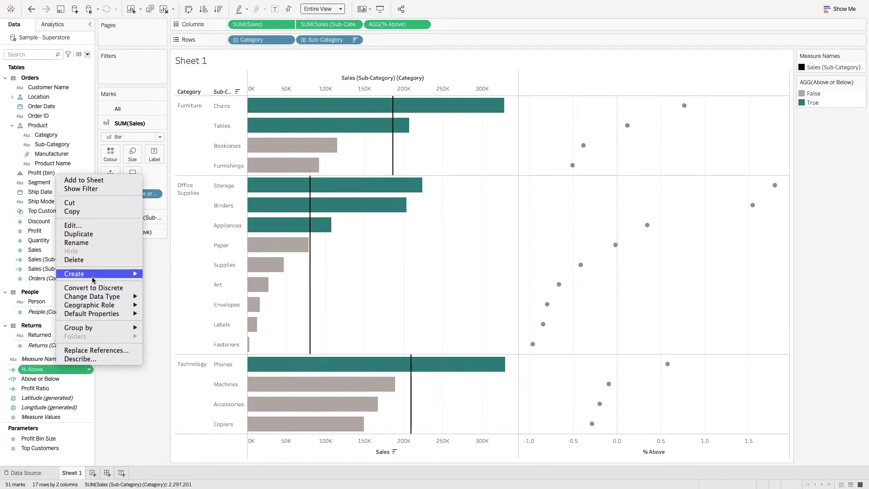
{"action": "mouse_move", "coordinate": [105, 314]}
{"action": "left_click", "coordinate": [176, 332]}
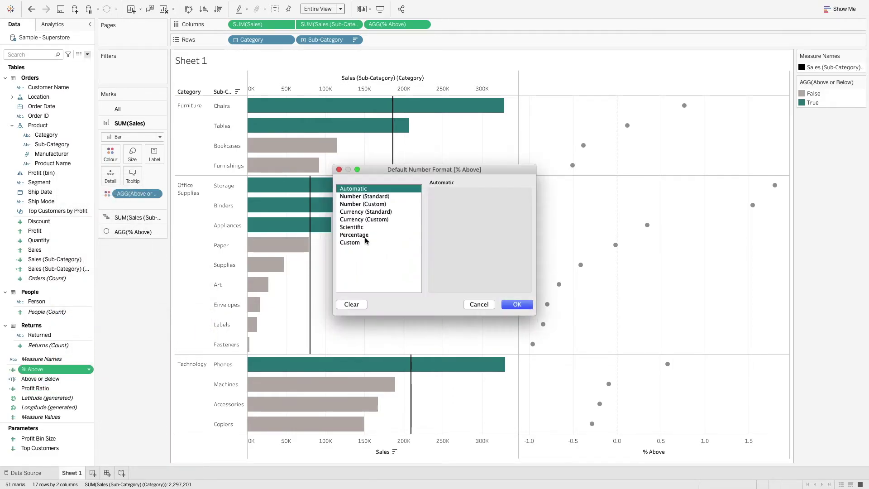
{"action": "left_click", "coordinate": [370, 243]}
{"action": "left_click", "coordinate": [465, 204]}
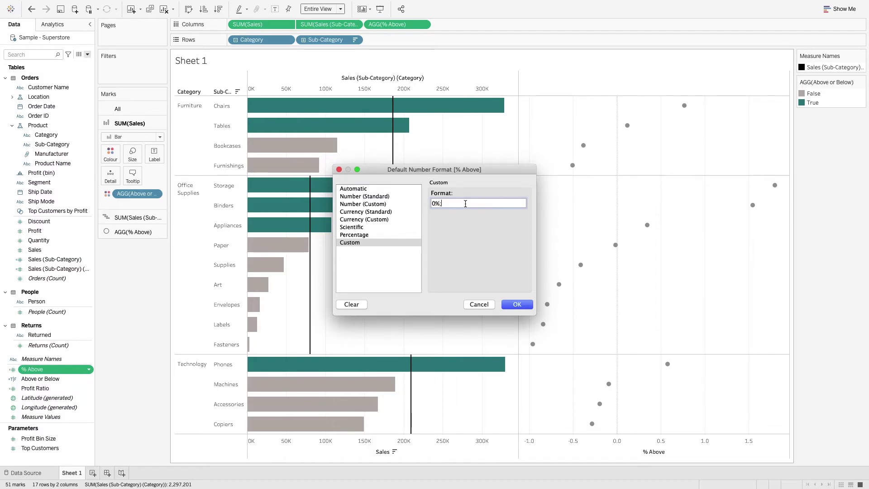
{"action": "type", "text": "0%;0%"}
Step: Insert ▼ and ▲ symbols so the custom format reads ▲0%;▼0%, and confirm it
{"action": "mouse_move", "coordinate": [684, 4]}
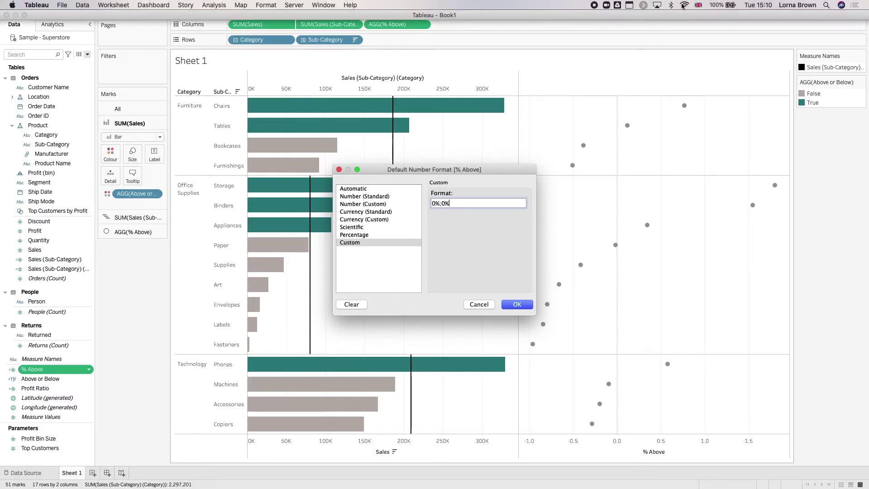
{"action": "left_click", "coordinate": [699, 7]}
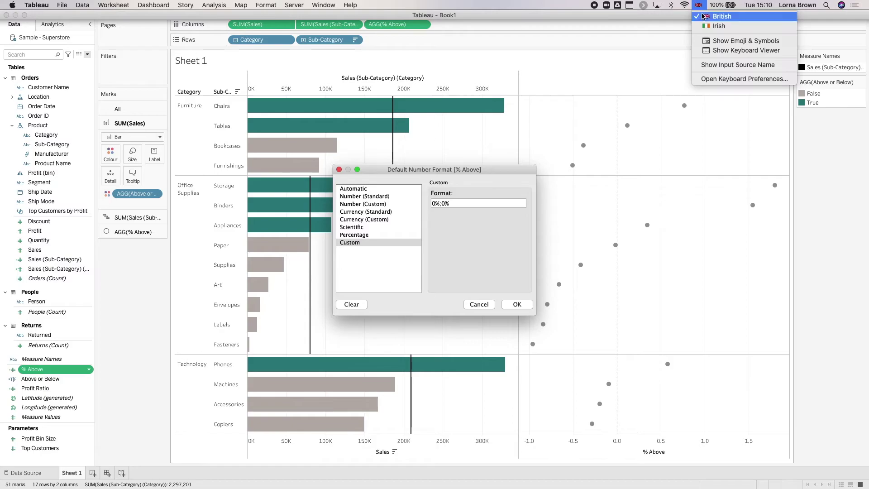
{"action": "left_click", "coordinate": [722, 39]}
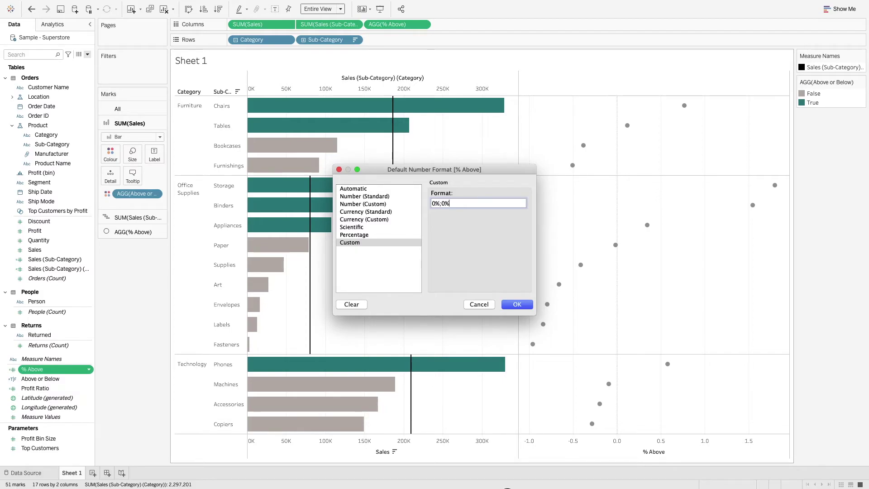
{"action": "left_click", "coordinate": [443, 204]}
{"action": "double_click", "coordinate": [718, 187]}
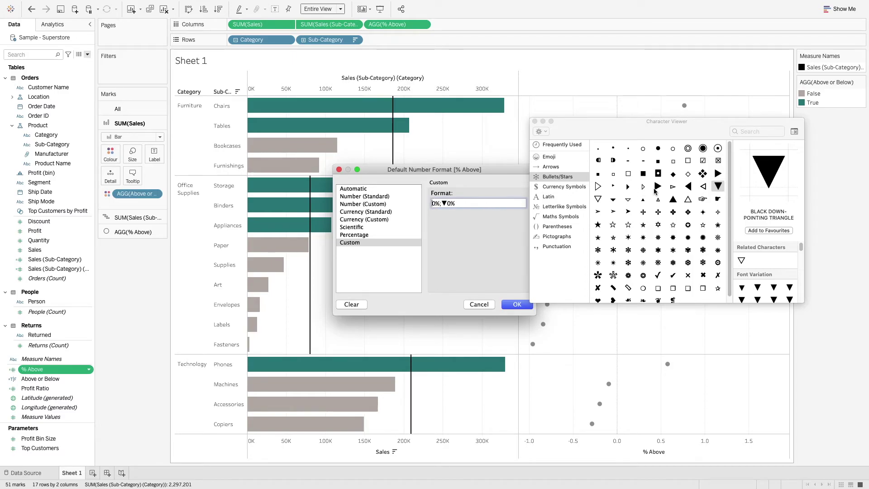
{"action": "left_click", "coordinate": [674, 200]}
{"action": "double_click", "coordinate": [674, 199]}
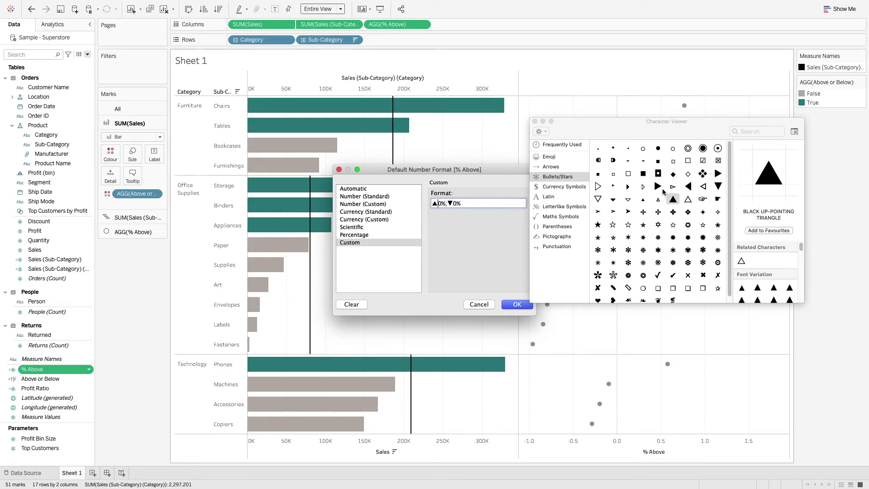
{"action": "left_click", "coordinate": [534, 121]}
{"action": "left_click", "coordinate": [514, 301]}
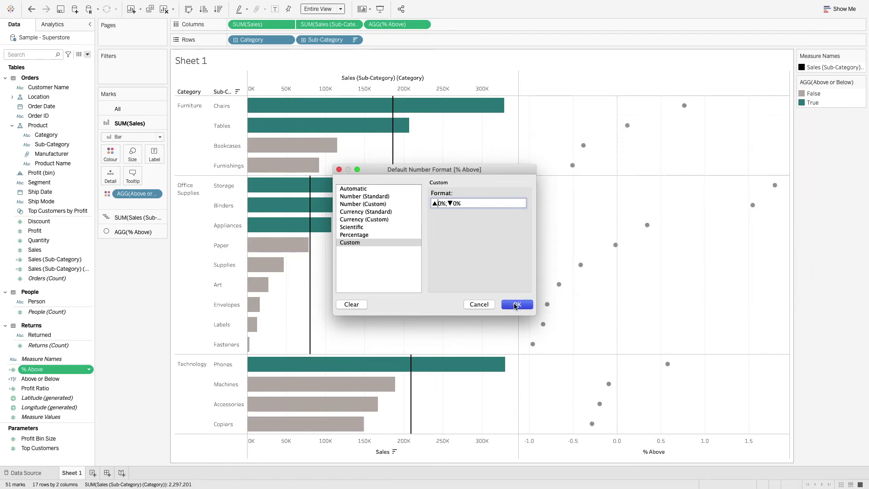
Step: Put % Above on the Label card and remove the % Above pill from Columns
{"action": "mouse_move", "coordinate": [573, 165]}
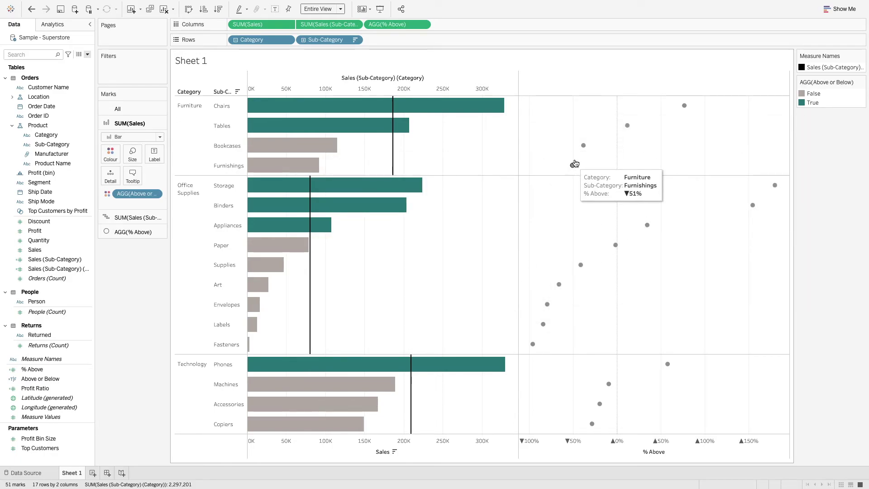
{"action": "mouse_move", "coordinate": [586, 145]}
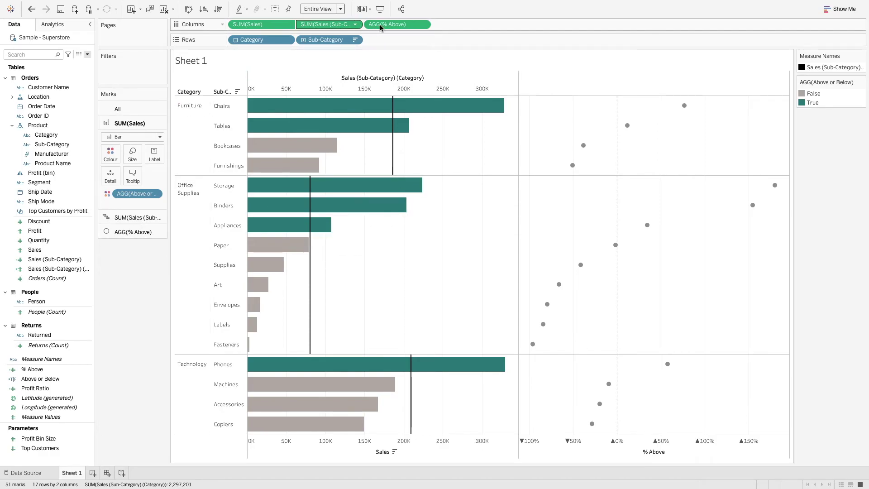
{"action": "left_click_drag", "start_coordinate": [379, 25], "coordinate": [154, 156]}
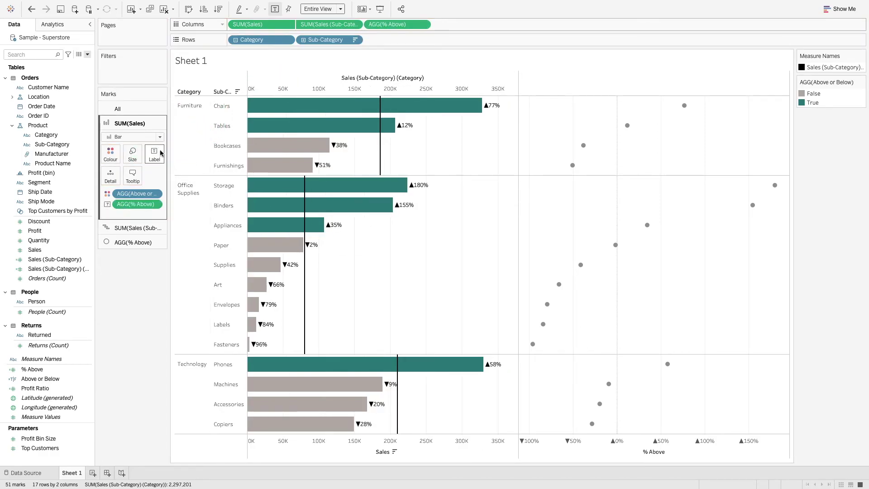
{"action": "left_click_drag", "start_coordinate": [396, 24], "coordinate": [455, 16]}
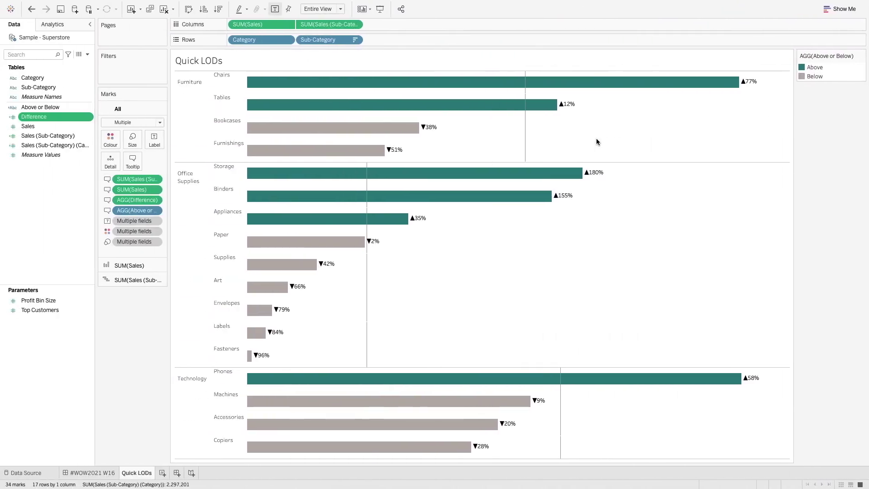
{"action": "mouse_move", "coordinate": [484, 195]}
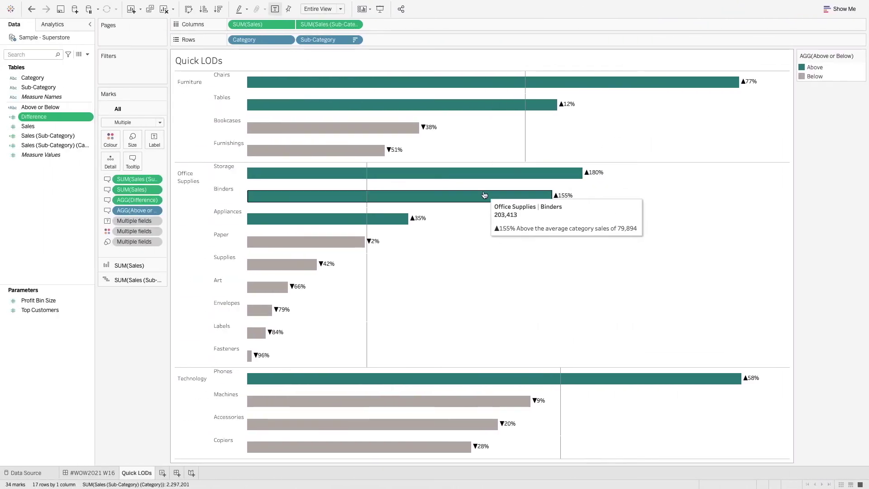
{"action": "left_click", "coordinate": [107, 471]}
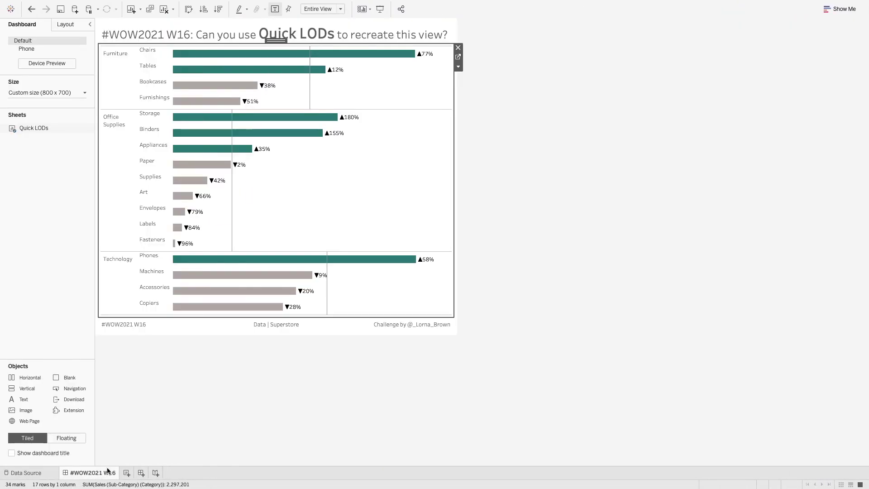
{"action": "mouse_move", "coordinate": [324, 265]}
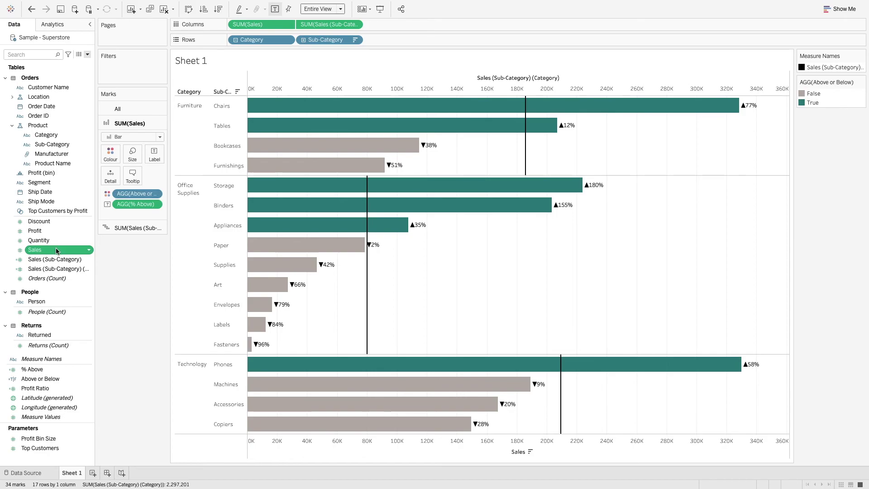
Step: Select Sub-Category in the Data pane and bring up its Create > LOD Calculation option
{"action": "mouse_move", "coordinate": [56, 250]}
{"action": "left_mouse_down"}
{"action": "mouse_move", "coordinate": [62, 145]}
{"action": "mouse_move", "coordinate": [64, 252]}
{"action": "left_mouse_up"}
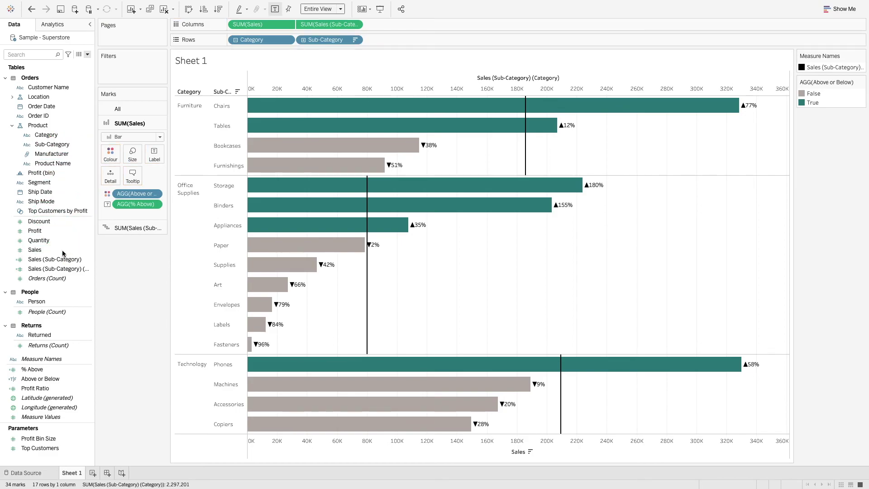
{"action": "left_click", "coordinate": [67, 144]}
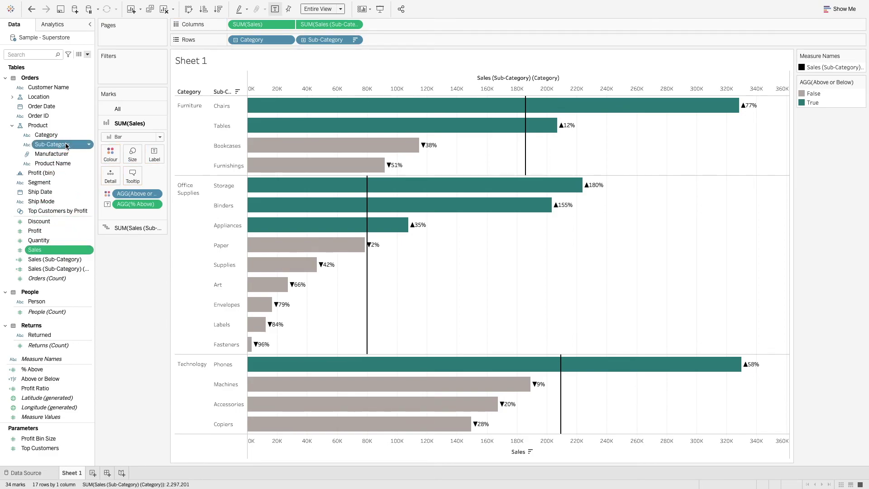
{"action": "right_click", "coordinate": [78, 145]}
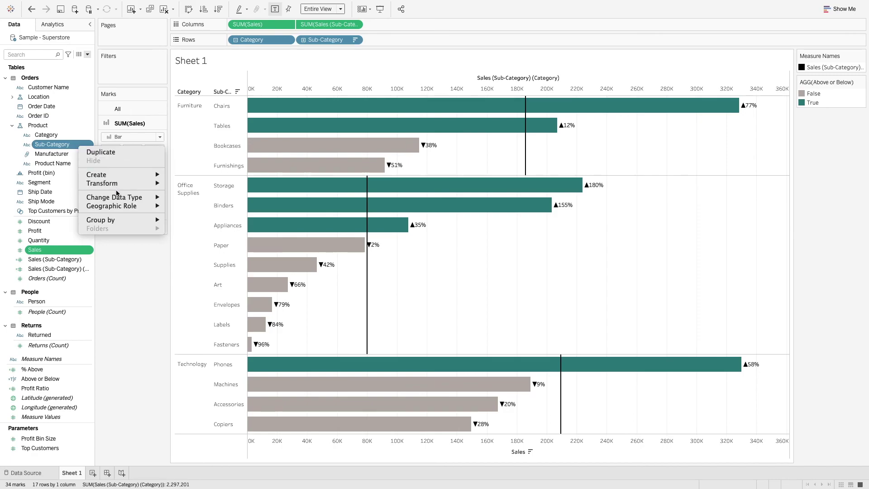
{"action": "mouse_move", "coordinate": [129, 180]}
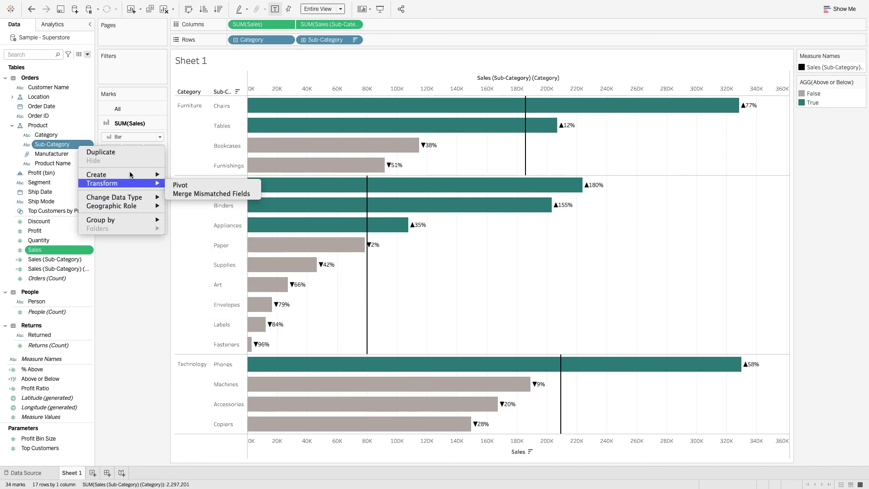